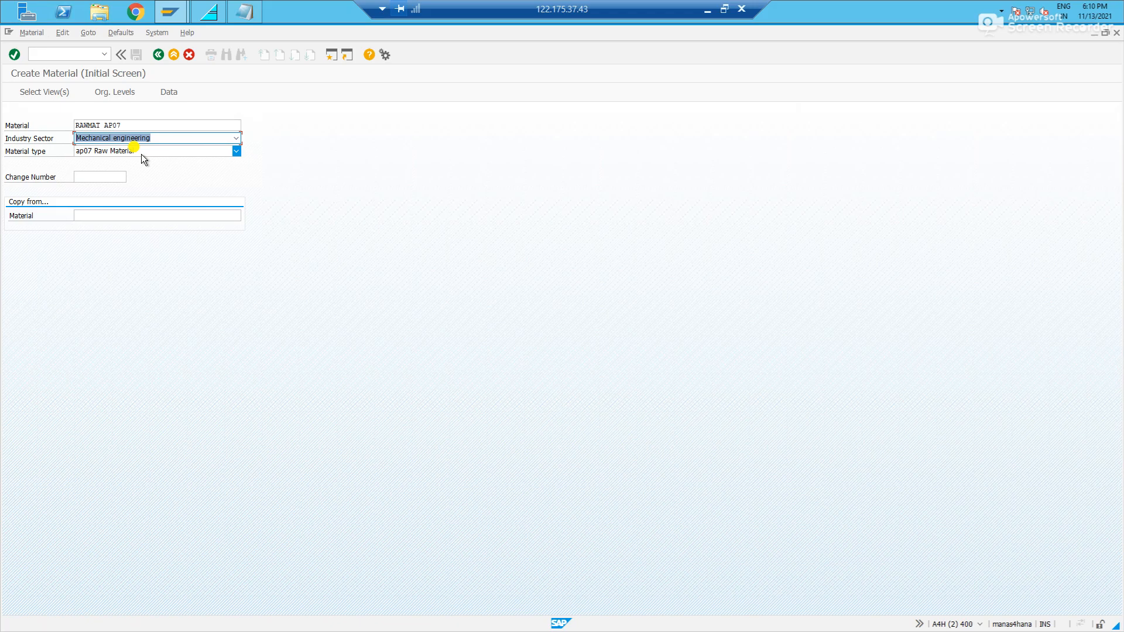
Step: Select all views for material RAWMAT AP07 and set the organizational level to plant APP1
{"action": "key", "text": "Return"}
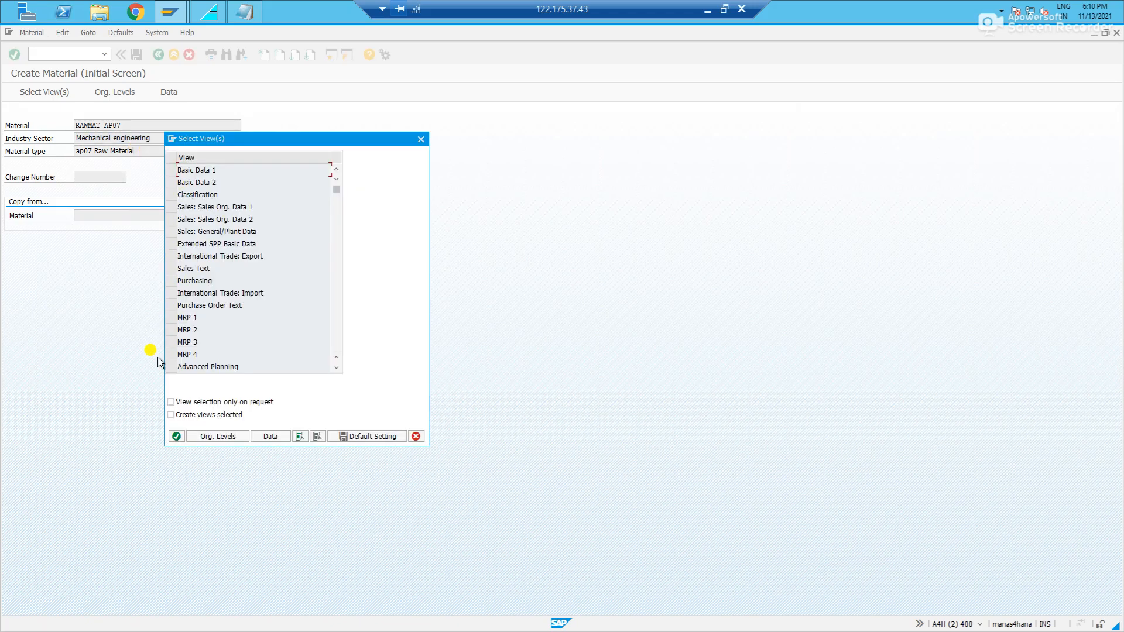
{"action": "left_click", "coordinate": [299, 436]}
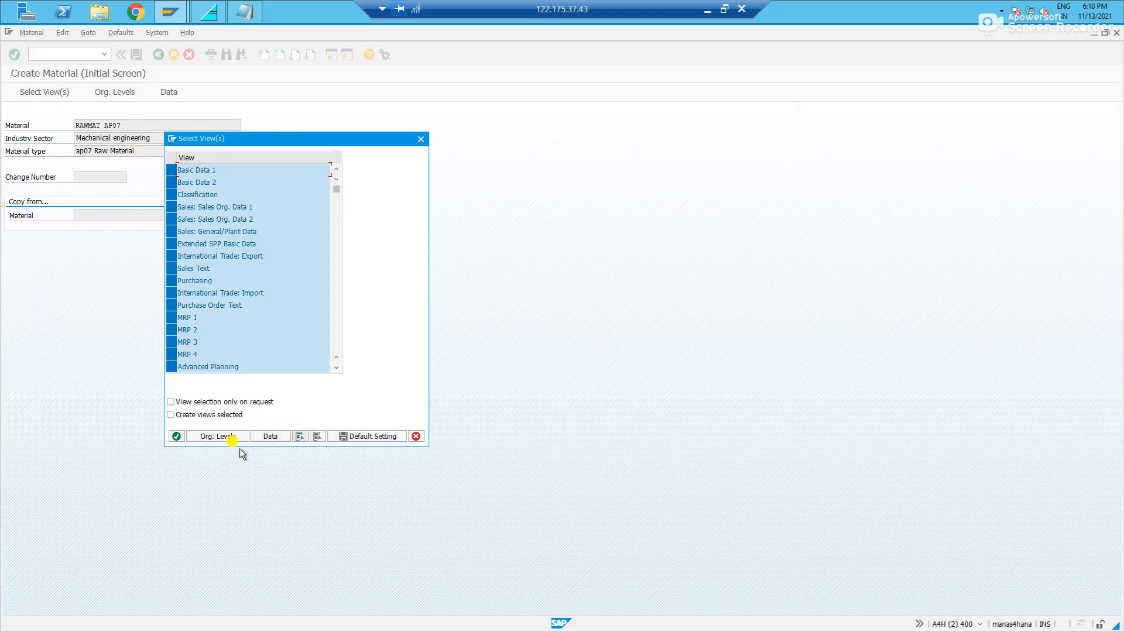
{"action": "left_click", "coordinate": [177, 436]}
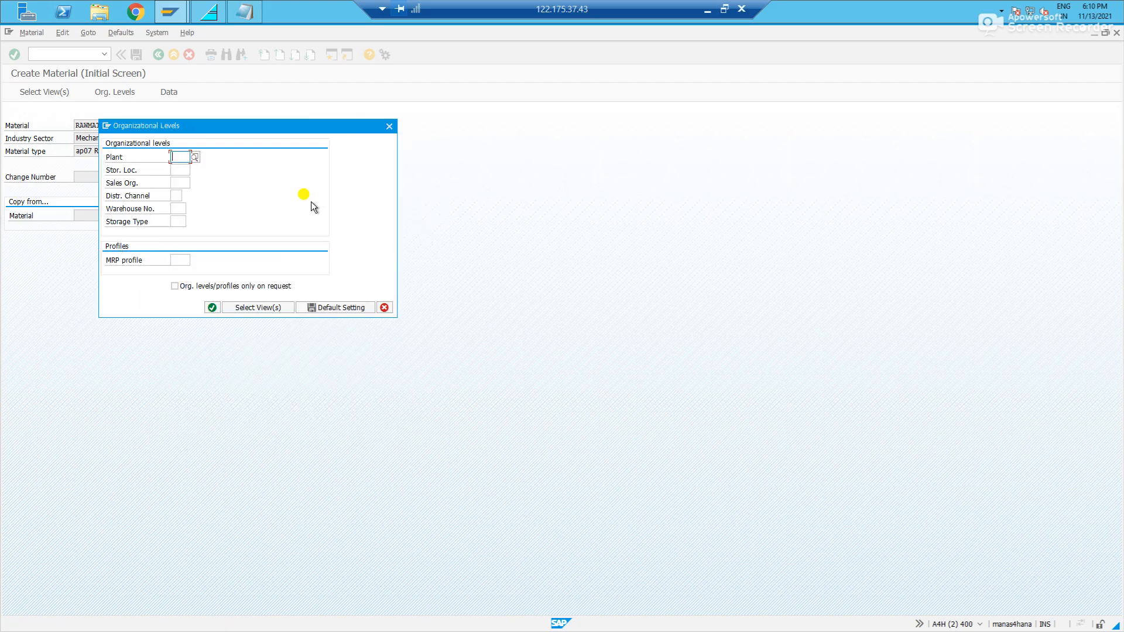
{"action": "type", "text": "APP"}
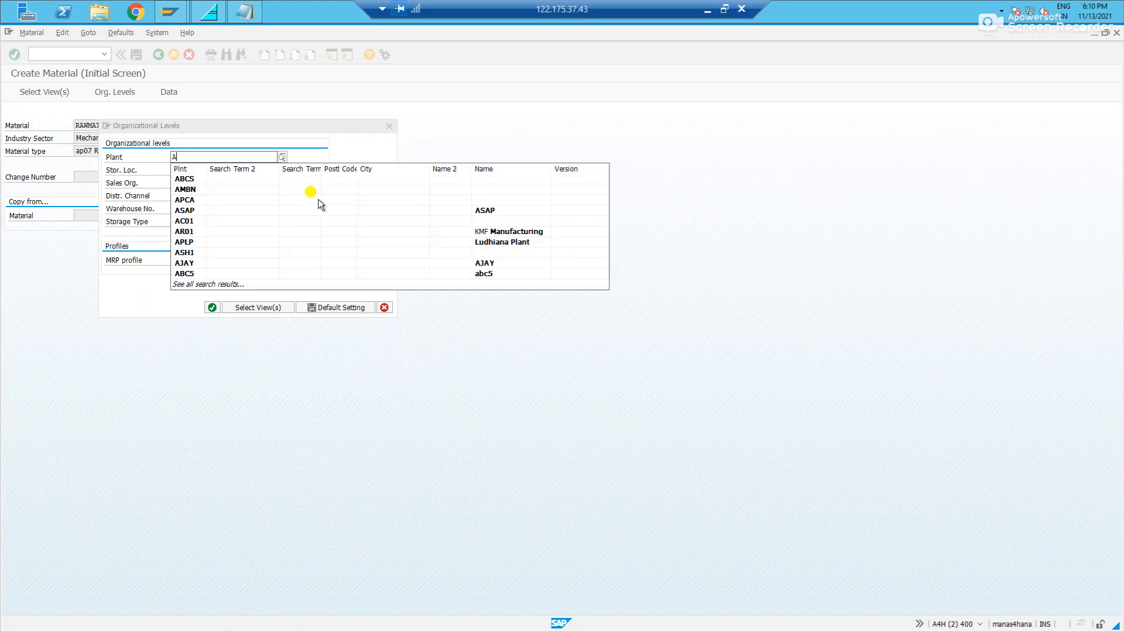
{"action": "key", "text": "Return"}
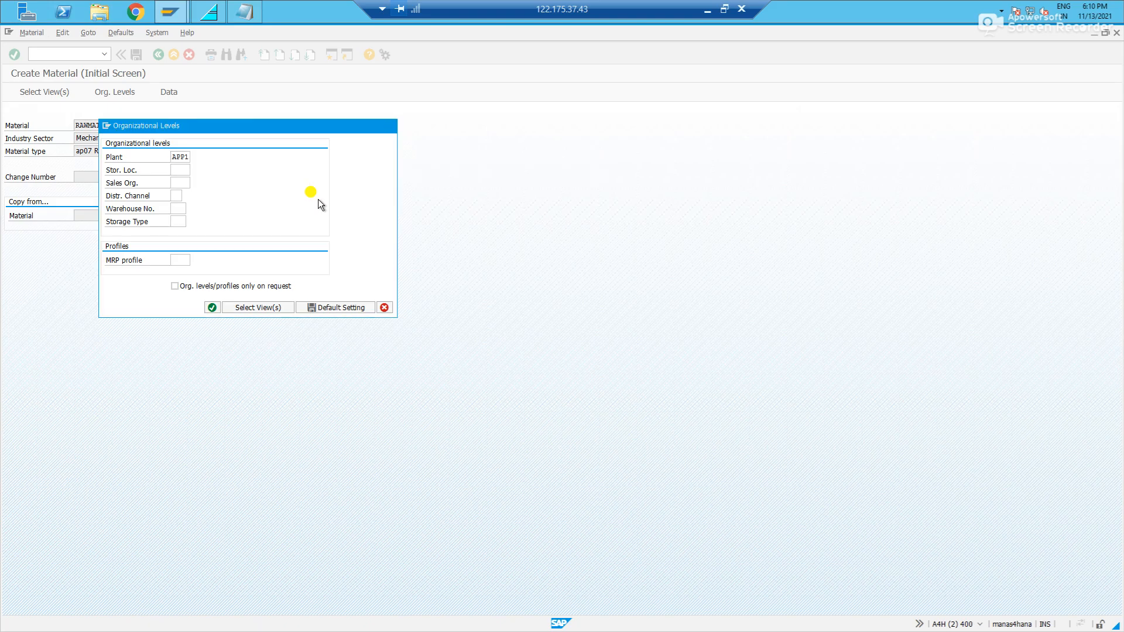
{"action": "key", "text": "Return"}
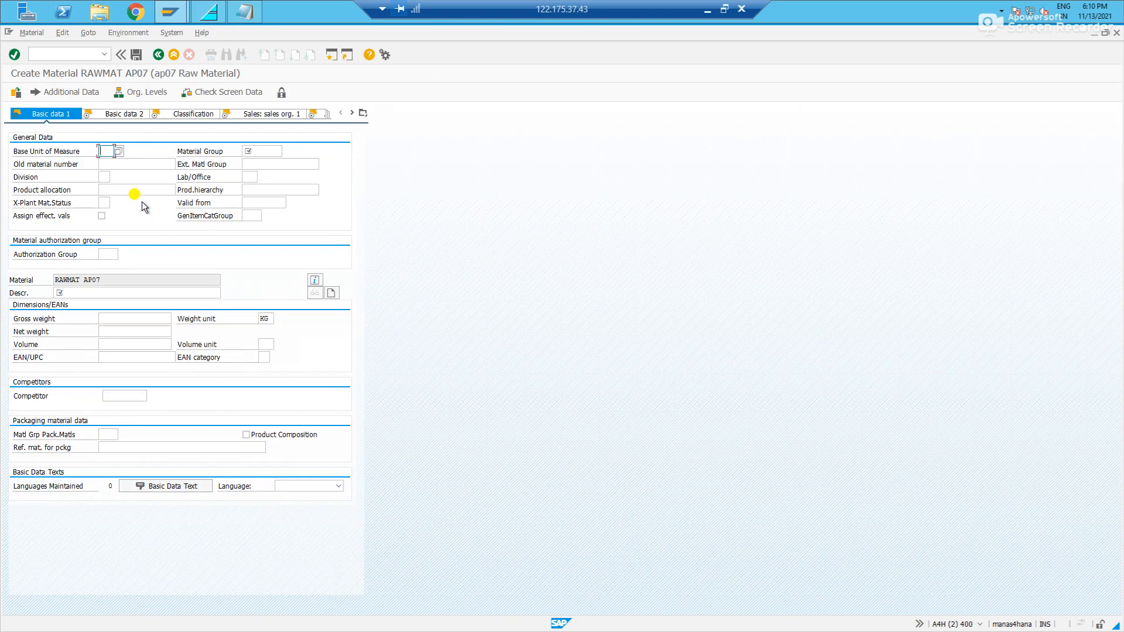
Step: Fill in the basic data with base unit EA, material group AP07MG and description "Raw mat 1"
{"action": "type", "text": "EA"}
{"action": "key", "text": "Tab"}
{"action": "type", "text": "AP07MG"}
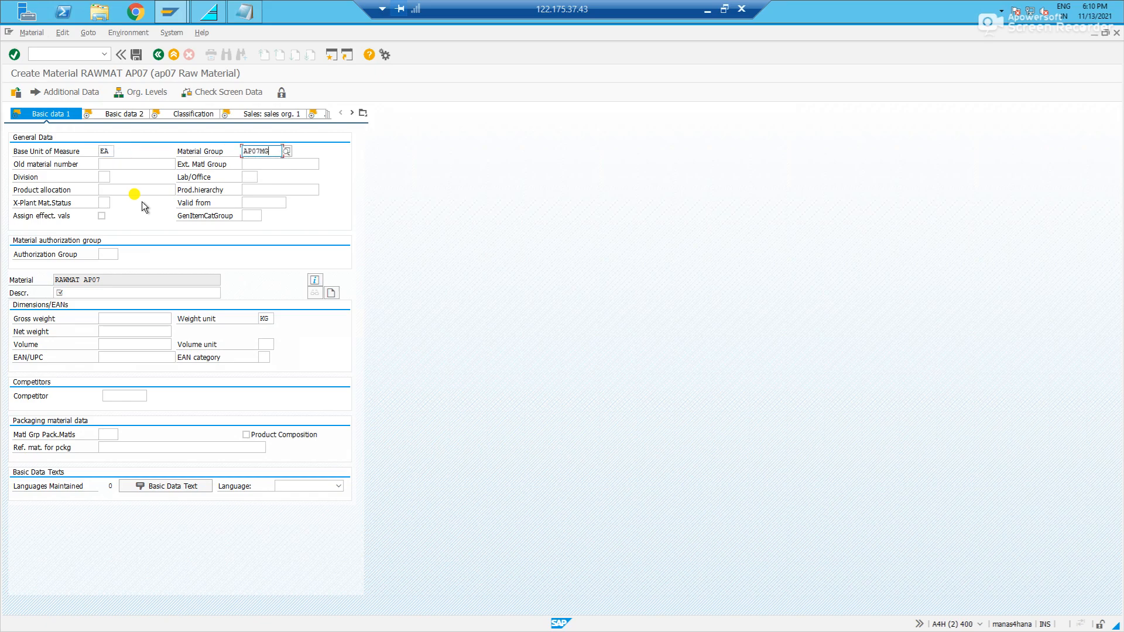
{"action": "key", "text": "Return"}
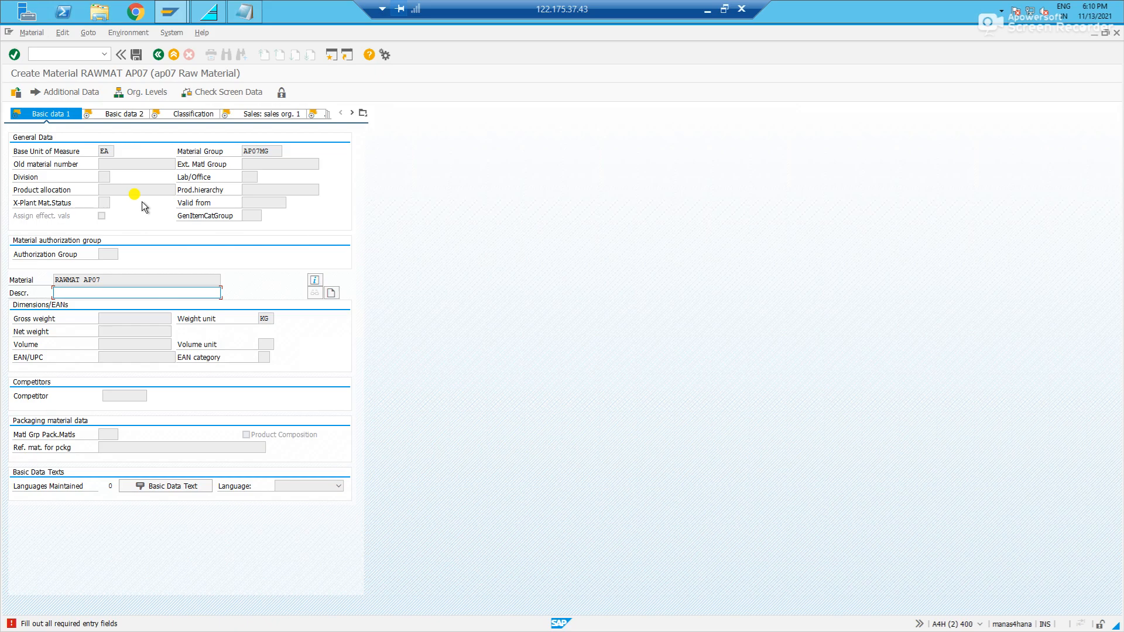
{"action": "type", "text": "Raw"}
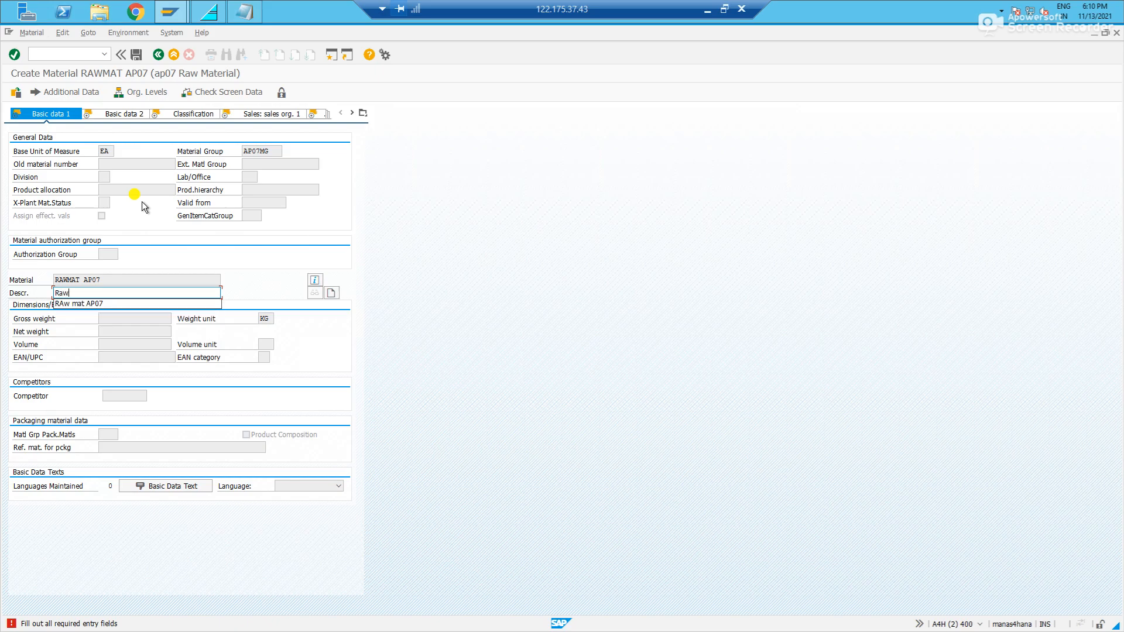
{"action": "type", "text": " mat 1"}
{"action": "key", "text": "Return"}
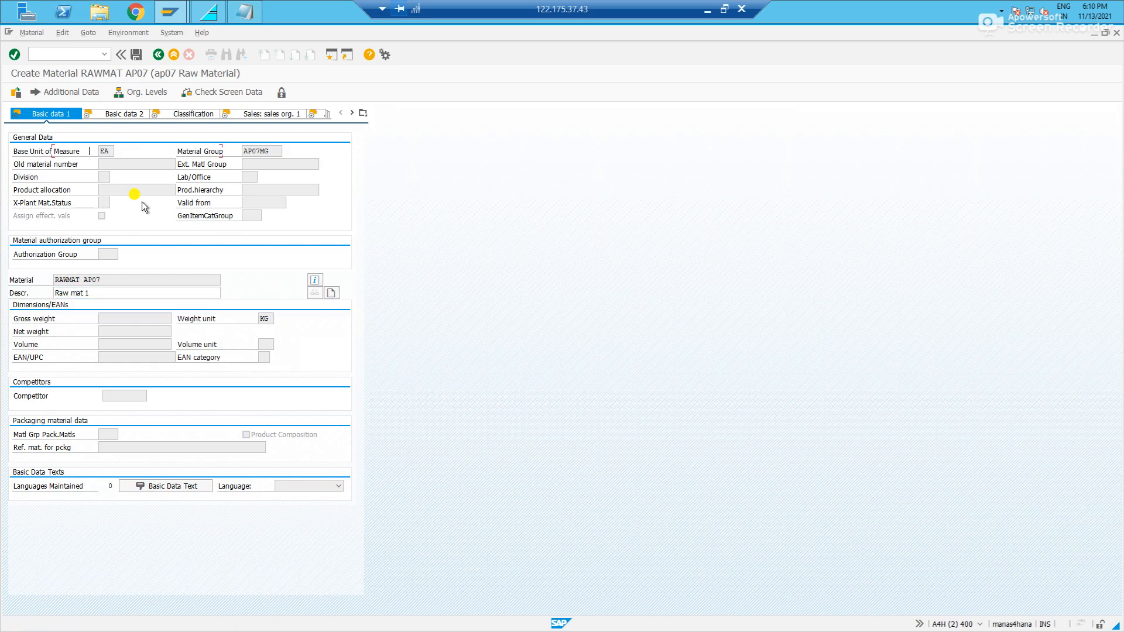
{"action": "key", "text": "Return"}
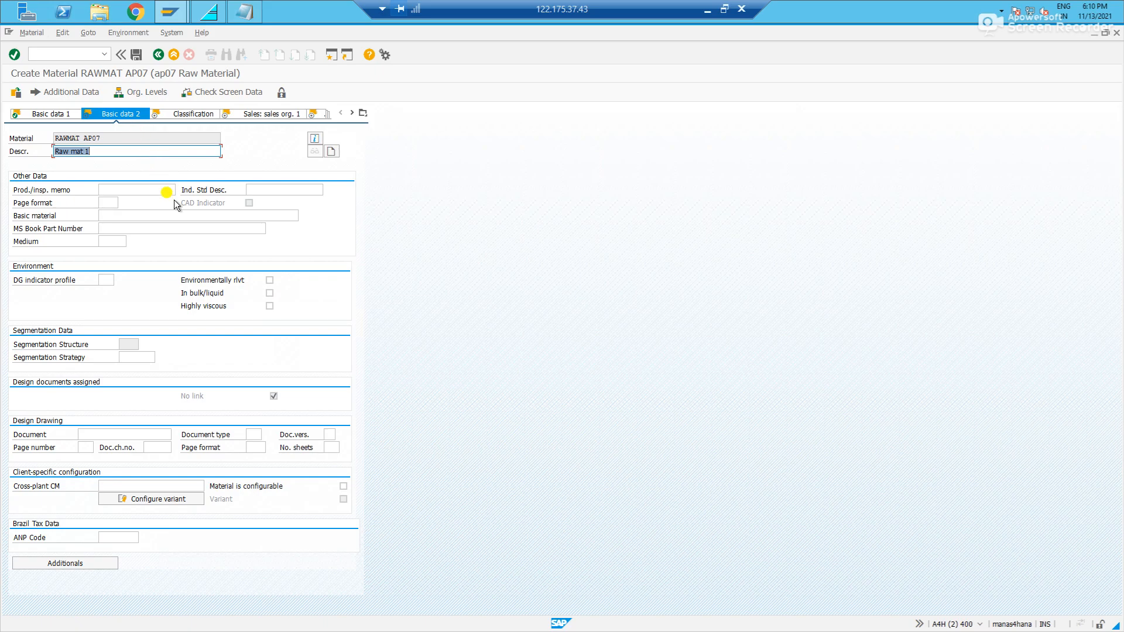
Step: Look through the classification, sales and purchasing views of the material, dismissing the class type selection
{"action": "left_click", "coordinate": [196, 114]}
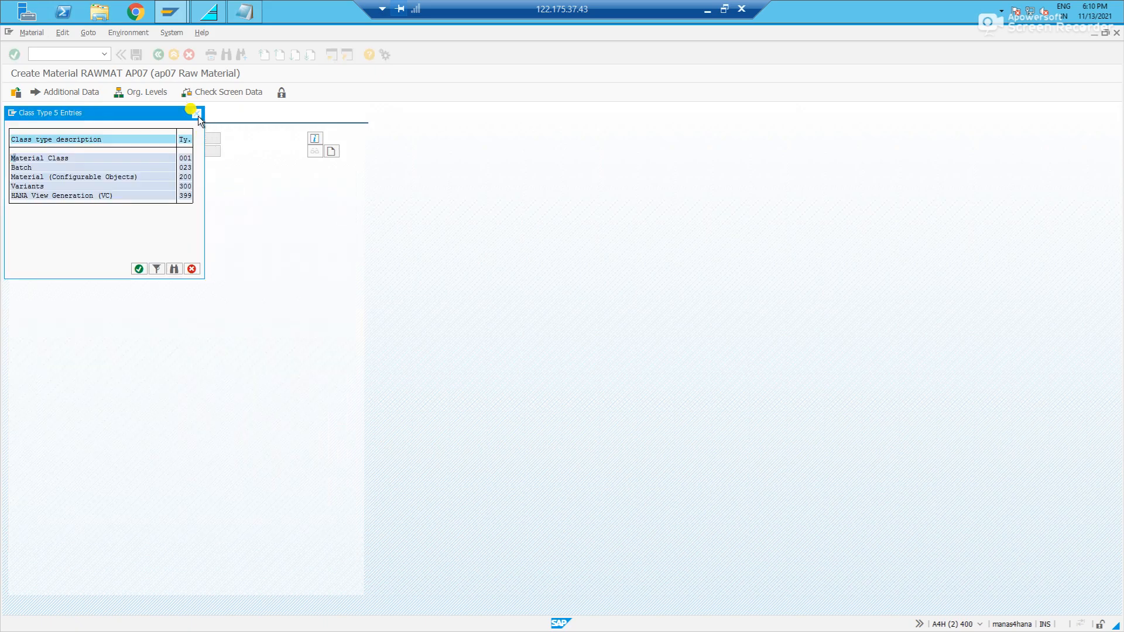
{"action": "left_click", "coordinate": [198, 116]}
{"action": "left_click", "coordinate": [213, 117]}
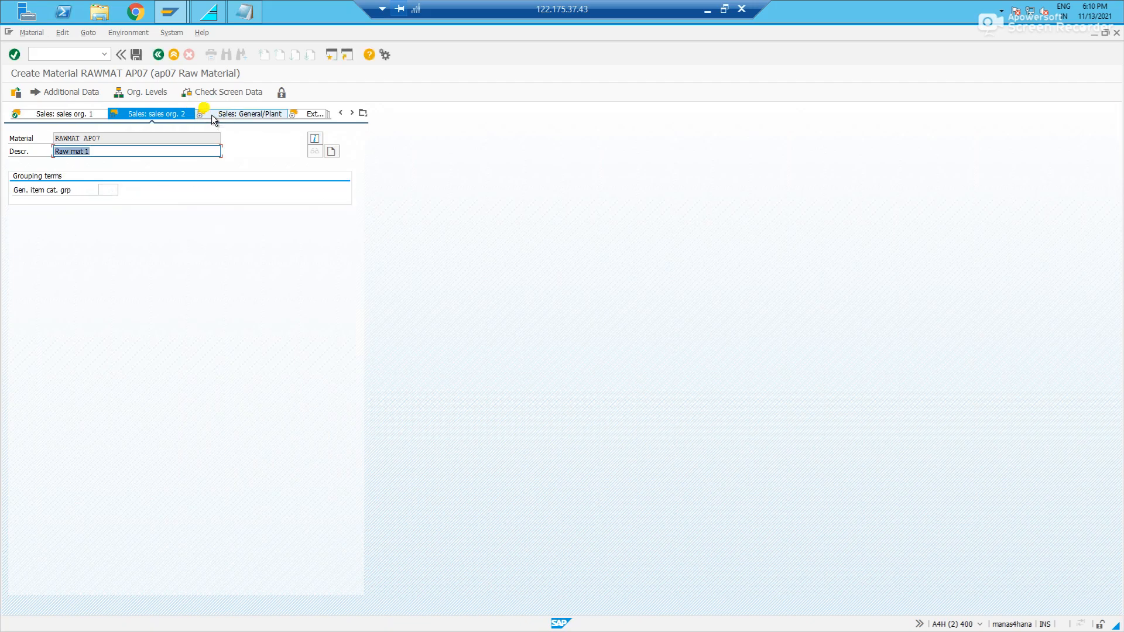
{"action": "left_click", "coordinate": [353, 113]}
{"action": "left_click", "coordinate": [352, 113]}
{"action": "left_click", "coordinate": [352, 113]}
{"action": "left_click", "coordinate": [109, 114]}
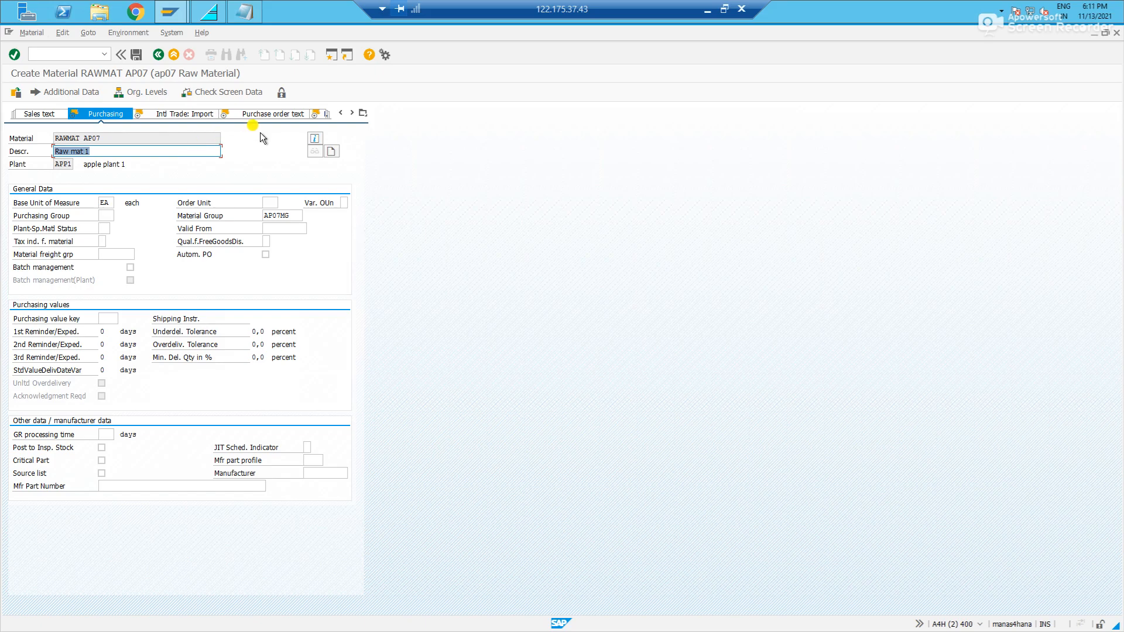
{"action": "left_click", "coordinate": [352, 113]}
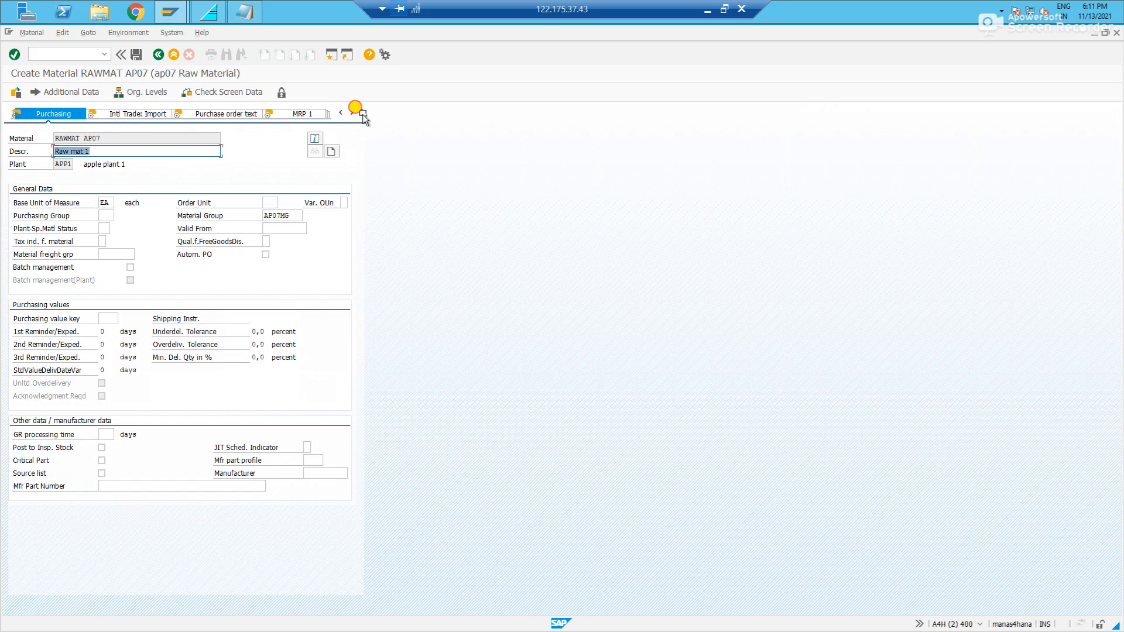
Step: Open the material's Accounting 1 view and set the valuation class to APRM
{"action": "left_click", "coordinate": [363, 114]}
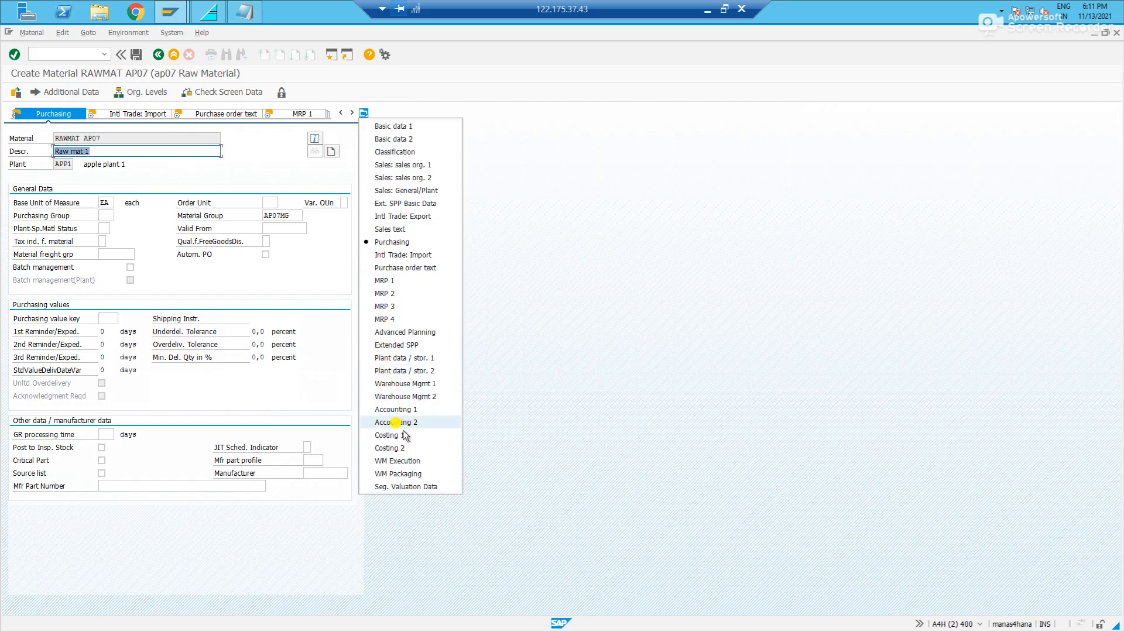
{"action": "left_click", "coordinate": [399, 409]}
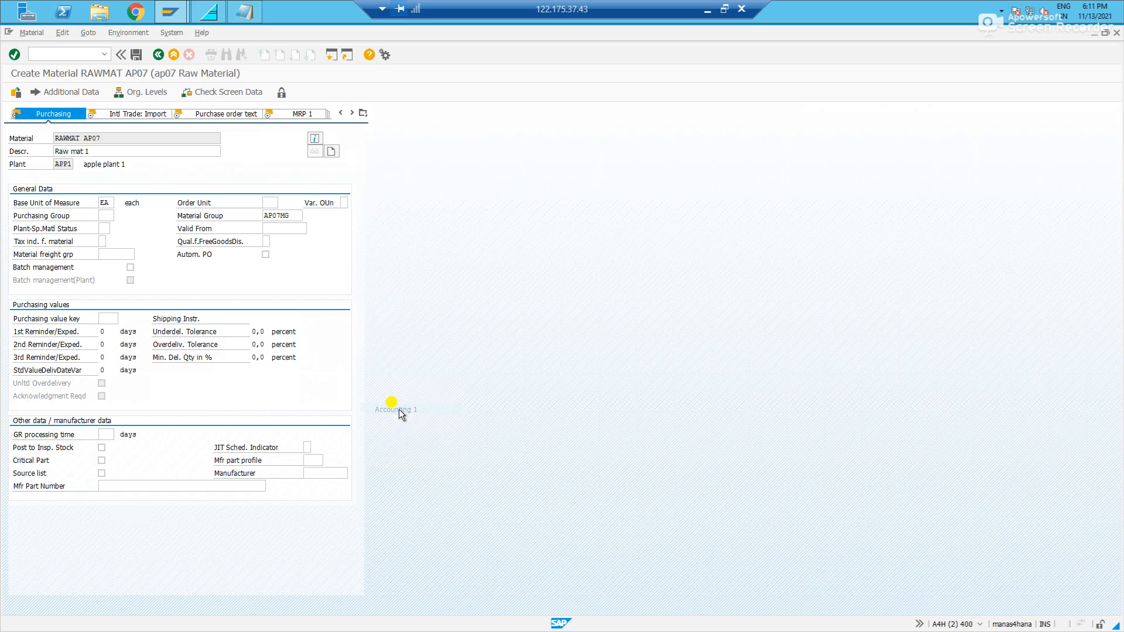
{"action": "left_click", "coordinate": [95, 254]}
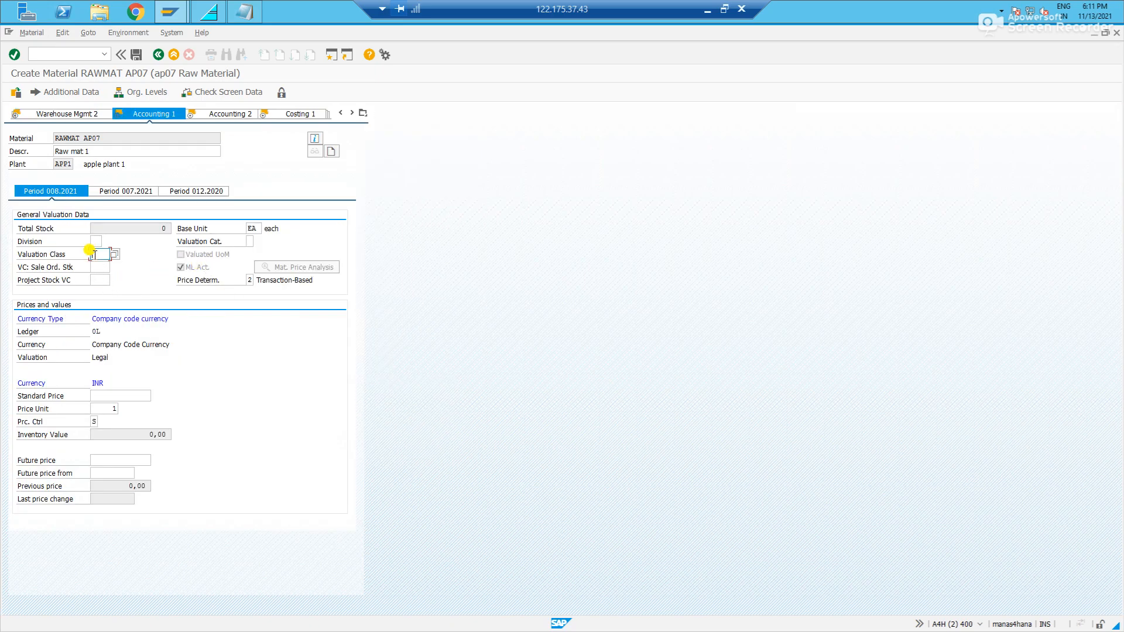
{"action": "key", "text": "Down"}
{"action": "key", "text": "Return"}
{"action": "key", "text": "Return"}
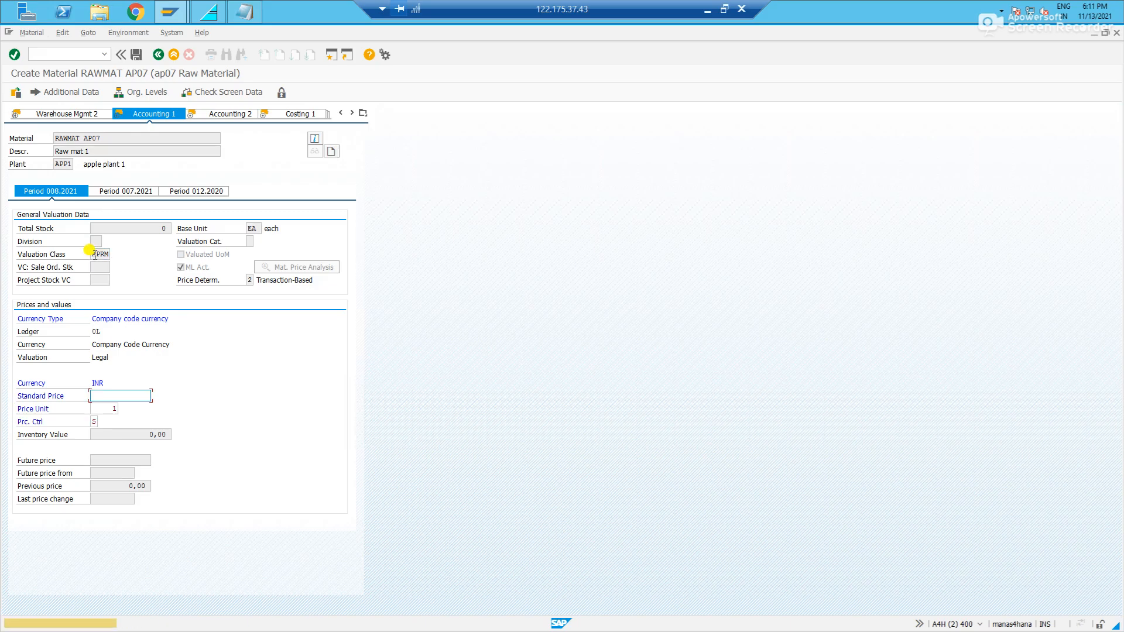
Step: Set the material's price control to V and its periodic unit price to 10 INR
{"action": "left_click", "coordinate": [94, 422]}
{"action": "type", "text": "V"}
{"action": "key", "text": "Return"}
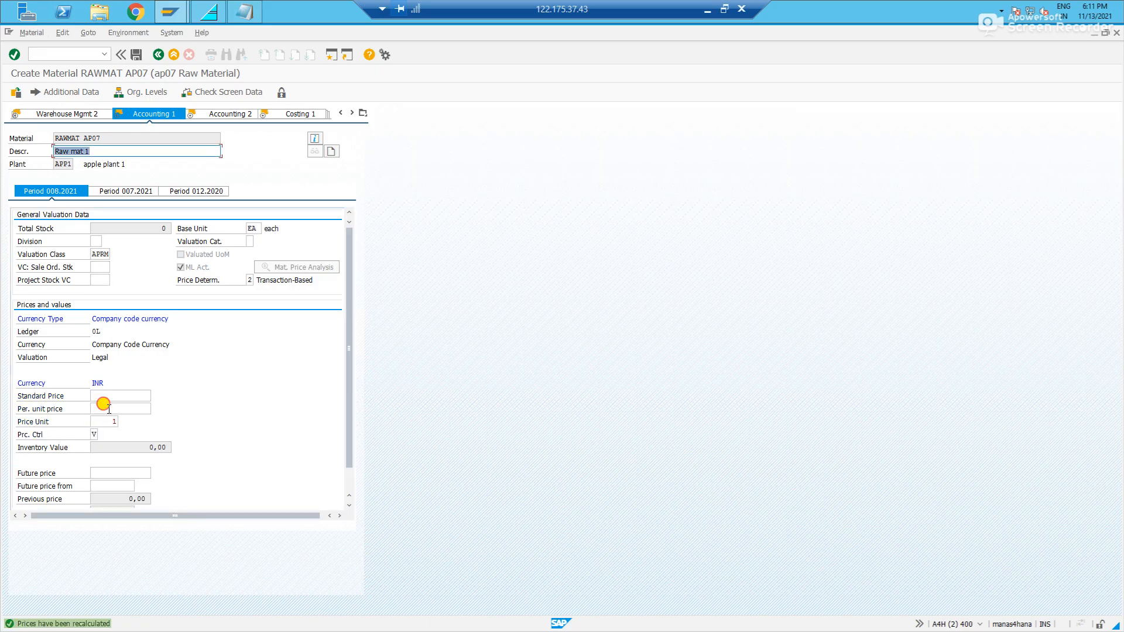
{"action": "left_click", "coordinate": [109, 408]}
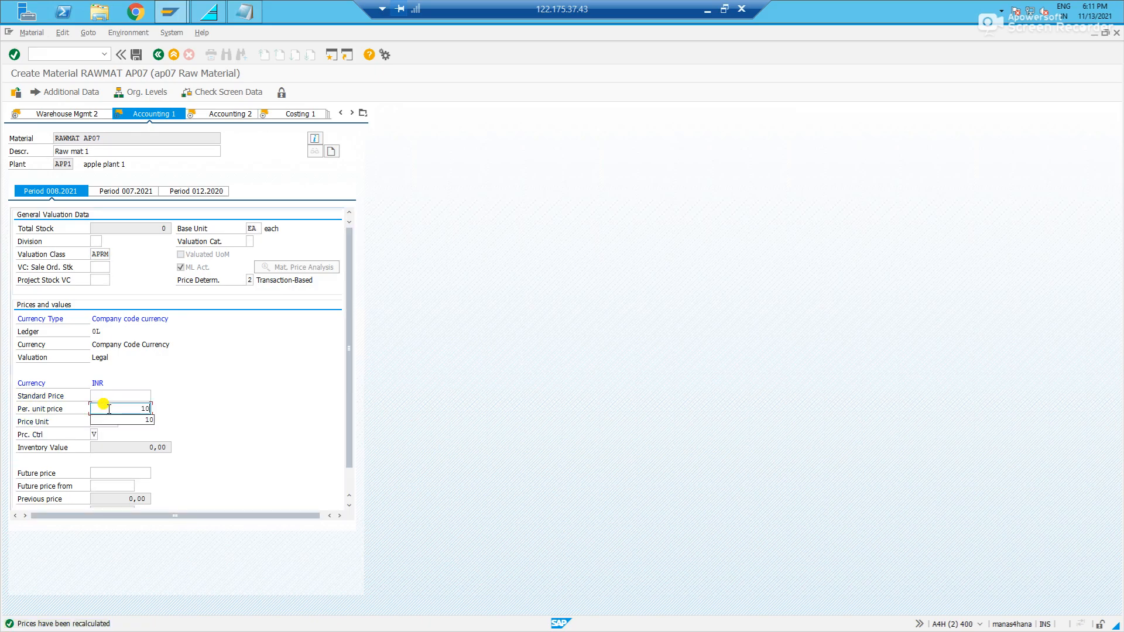
{"action": "type", "text": "10"}
{"action": "key", "text": "Return"}
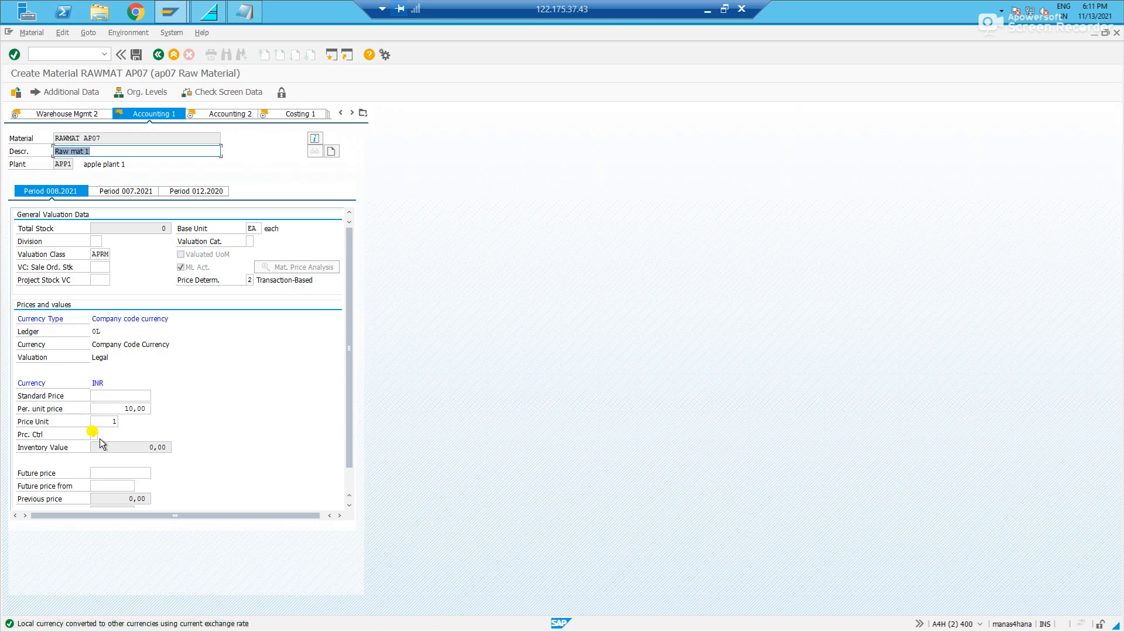
Step: Go through the Accounting 2, Costing 1 and Costing 2 views and save the material
{"action": "left_click", "coordinate": [214, 114]}
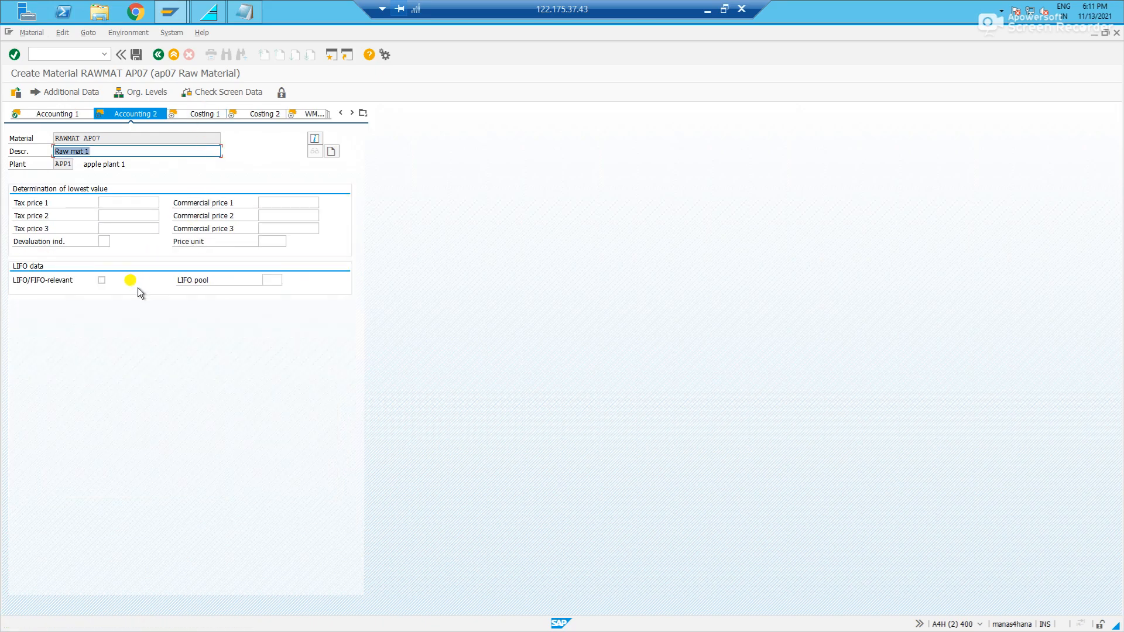
{"action": "left_click", "coordinate": [214, 112]}
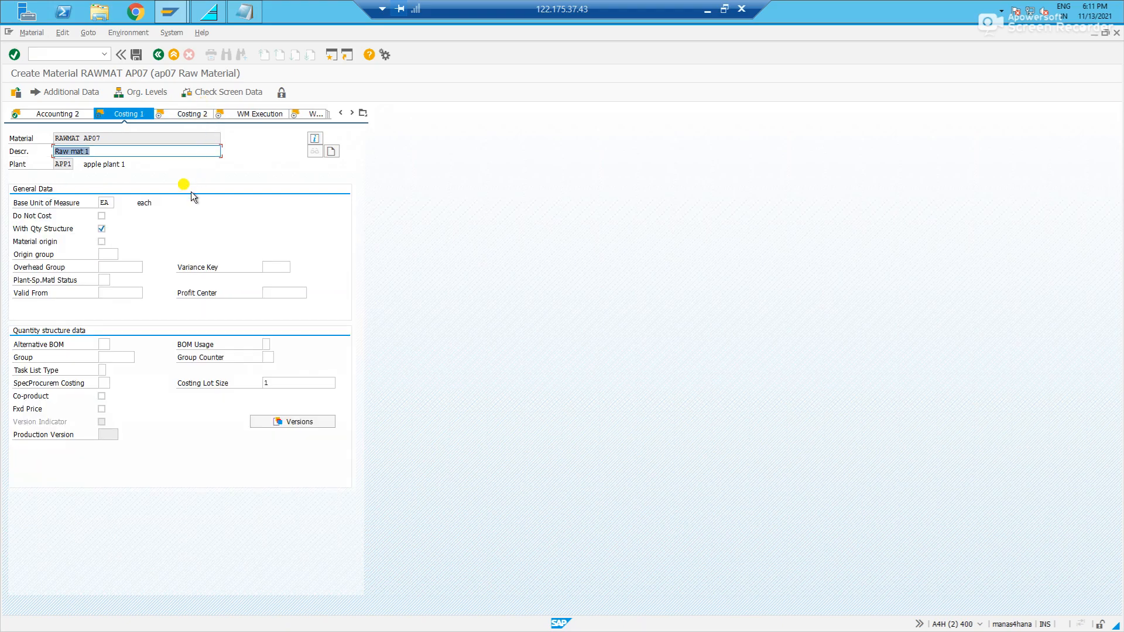
{"action": "left_click", "coordinate": [199, 114]}
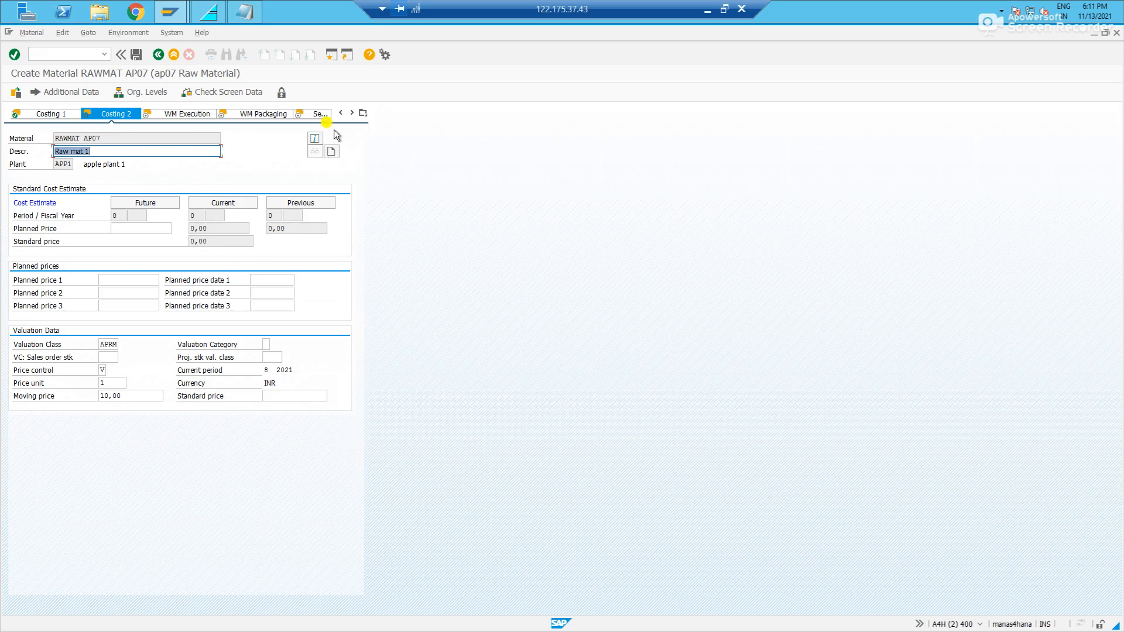
{"action": "left_click", "coordinate": [137, 55]}
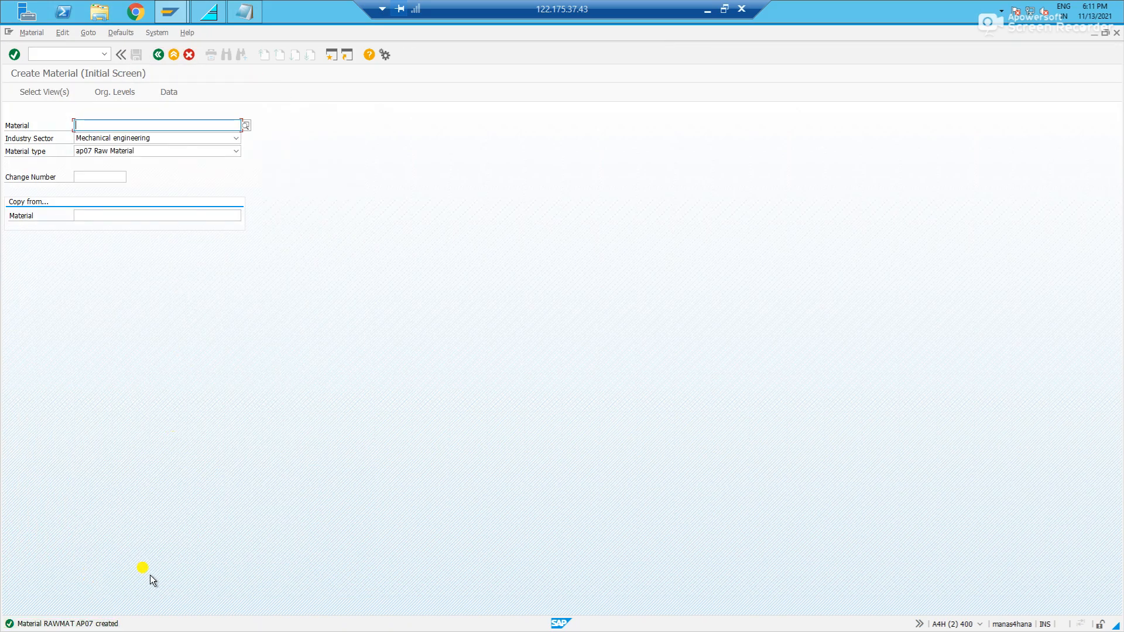
Step: Switch to Notepad, record "rawmat ap07" on the Material line, and return to SAP
{"action": "key", "text": "alt+Tab"}
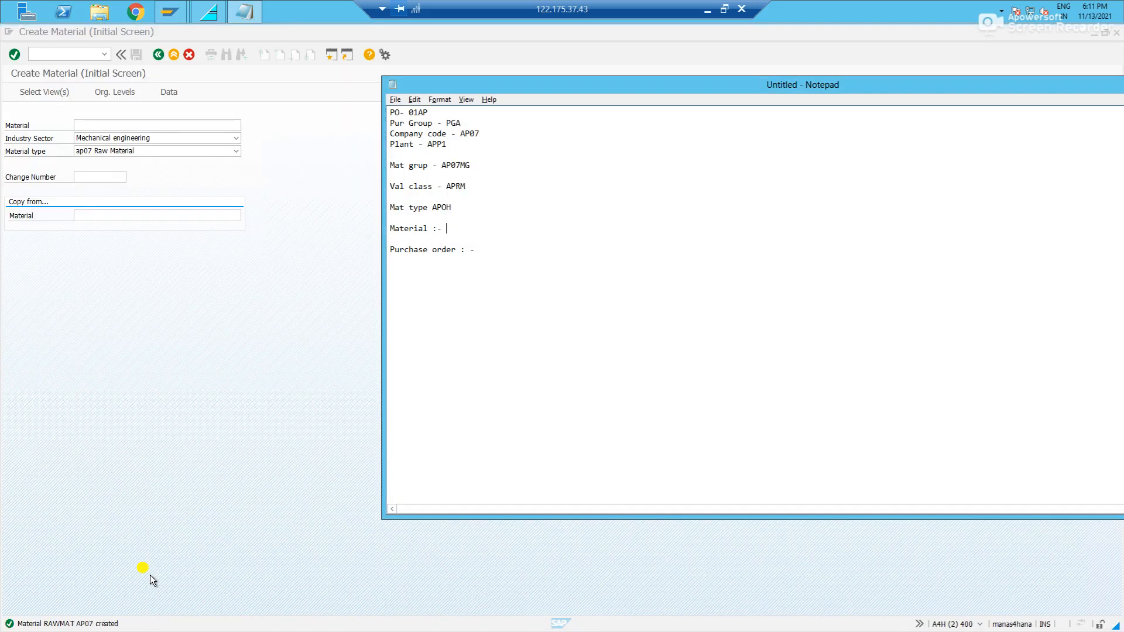
{"action": "type", "text": "rawmat ap07"}
{"action": "left_click", "coordinate": [150, 575]}
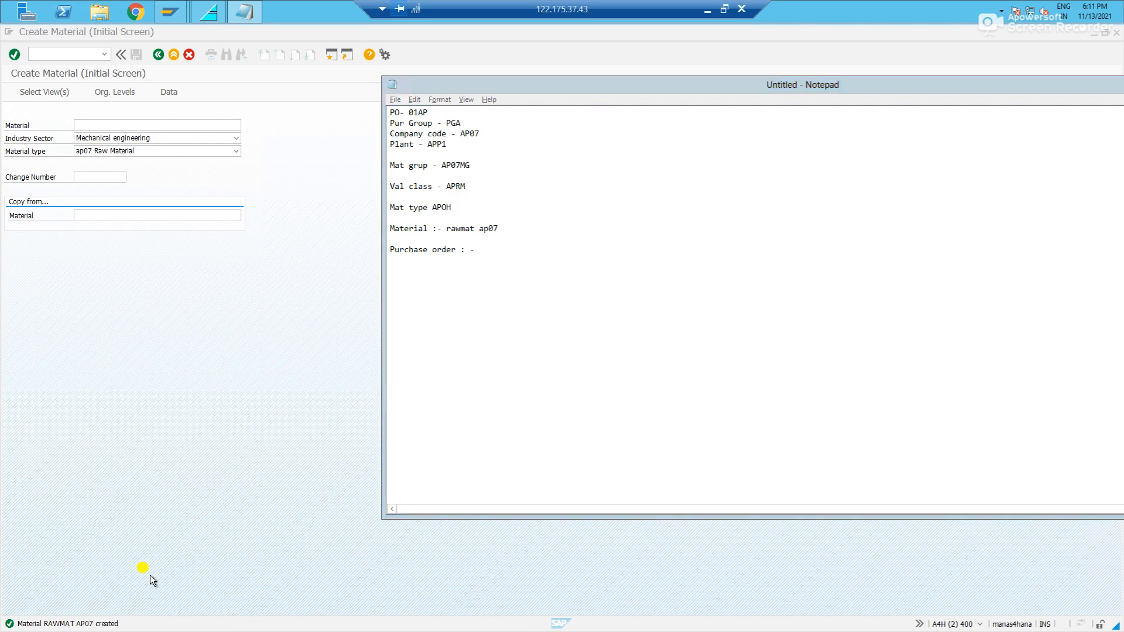
{"action": "key", "text": "alt+Tab"}
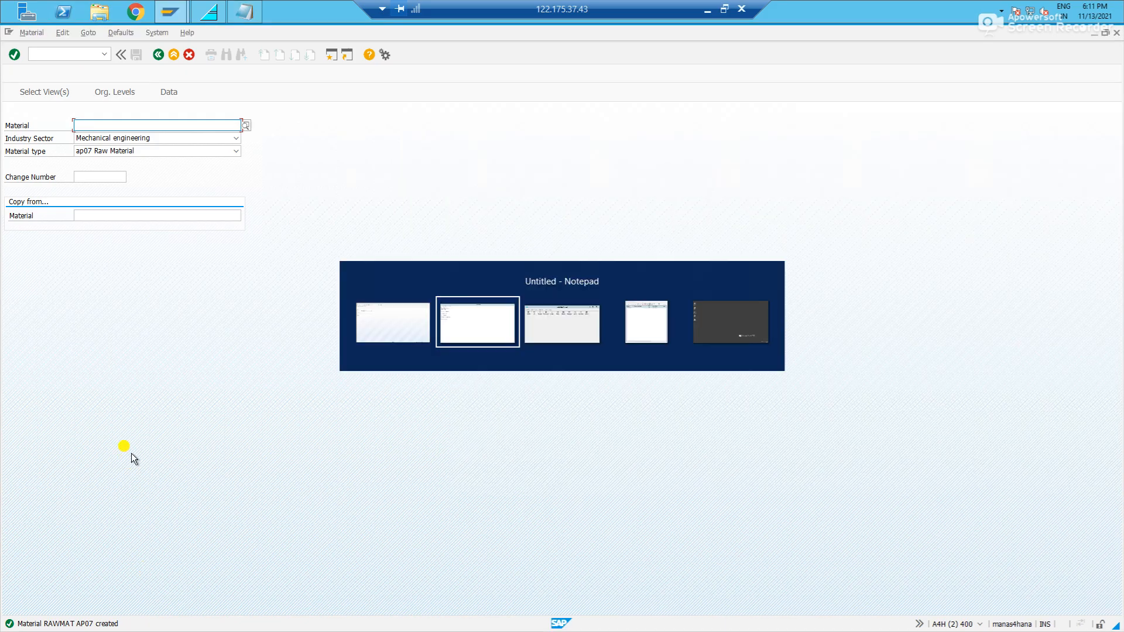
Step: Start a new purchase order with transaction /nme21n and fill in the vendor number from the first suggested entry
{"action": "left_click", "coordinate": [75, 53]}
{"action": "type", "text": "/nme21n"}
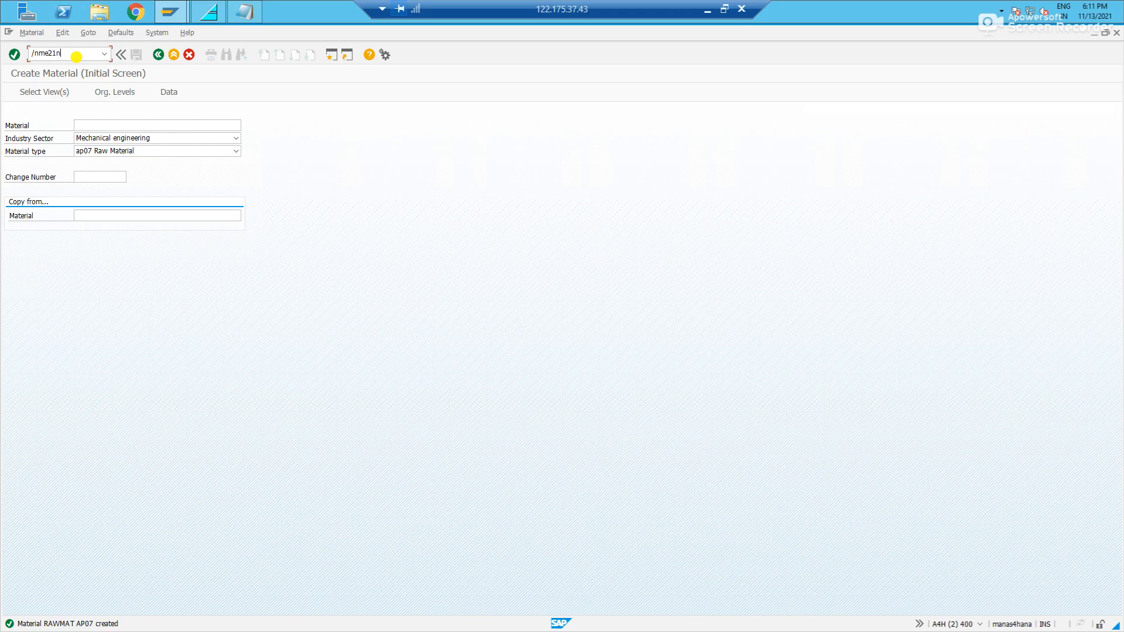
{"action": "key", "text": "Return"}
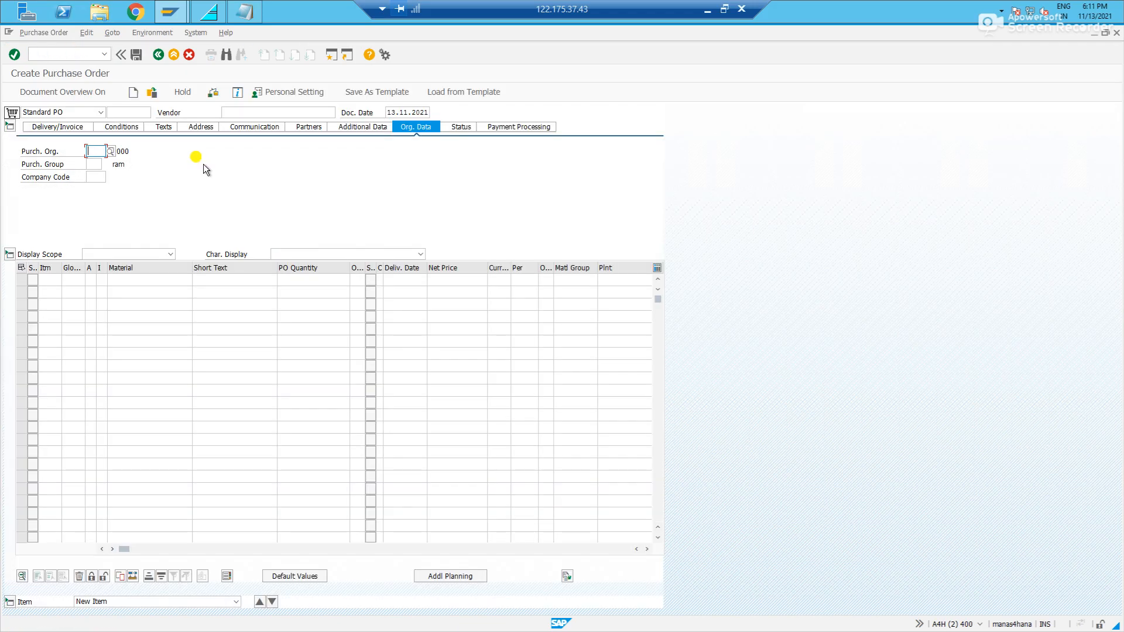
{"action": "left_click", "coordinate": [269, 110]}
{"action": "key", "text": "Down"}
{"action": "key", "text": "Down"}
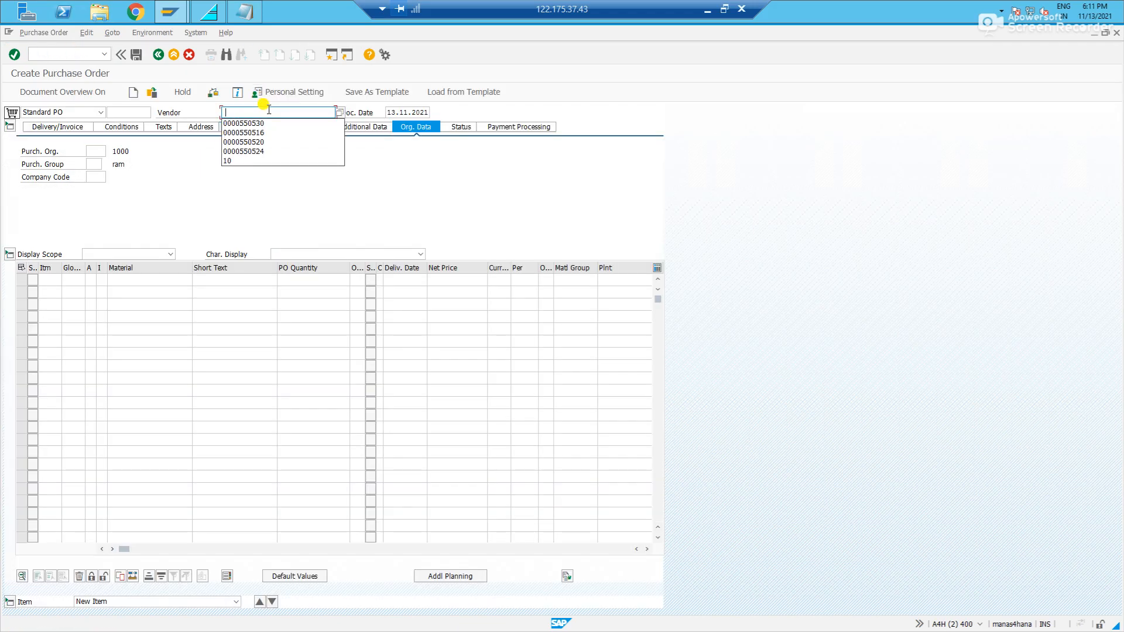
{"action": "key", "text": "Return"}
{"action": "key", "text": "Tab"}
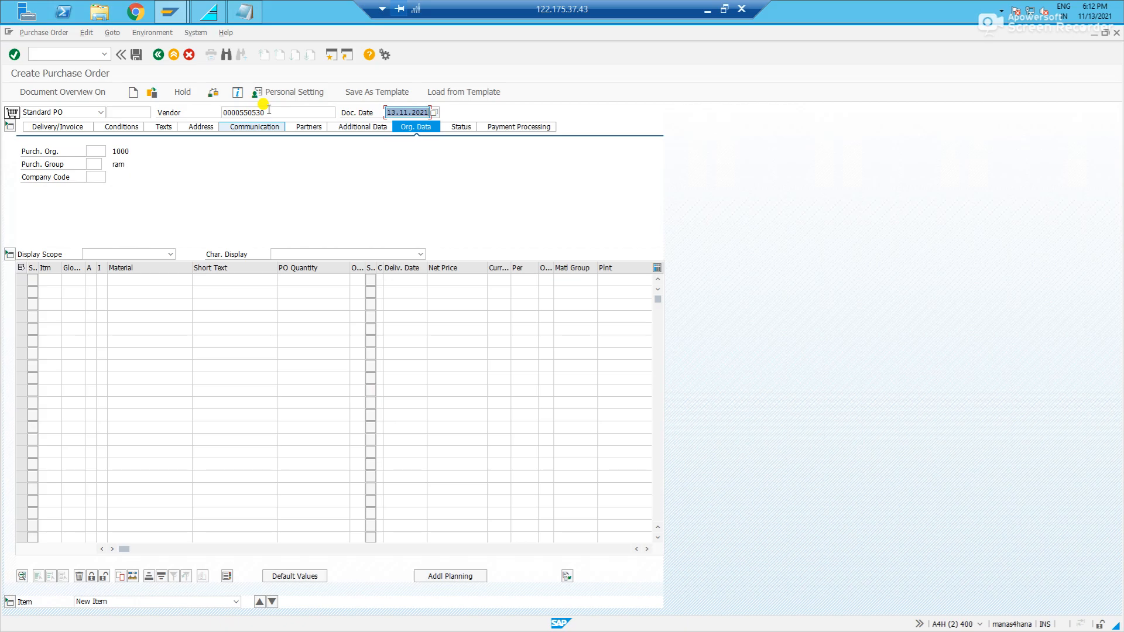
Step: Set the order's purchasing organization to 01AP, purchasing group to PGA and company code to ap07
{"action": "left_click", "coordinate": [92, 152]}
{"action": "key", "text": "space"}
{"action": "key", "text": "Down"}
{"action": "key", "text": "Return"}
{"action": "key", "text": "Tab"}
{"action": "key", "text": "space"}
{"action": "key", "text": "Down"}
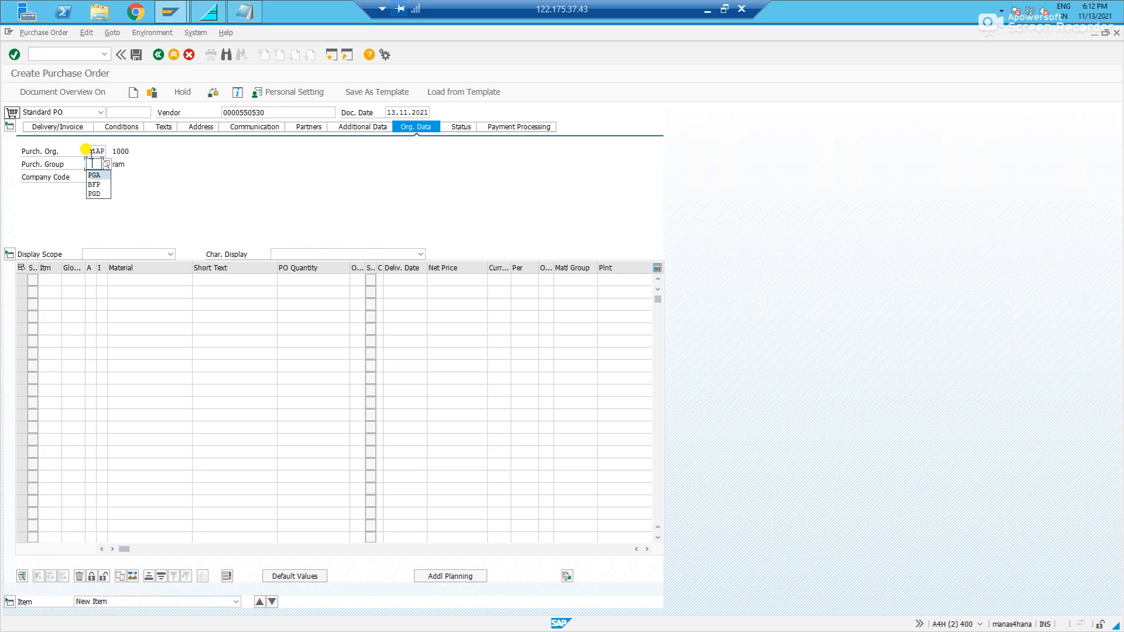
{"action": "key", "text": "Return"}
{"action": "key", "text": "Tab"}
{"action": "key", "text": "space"}
{"action": "key", "text": "Down"}
{"action": "key", "text": "Return"}
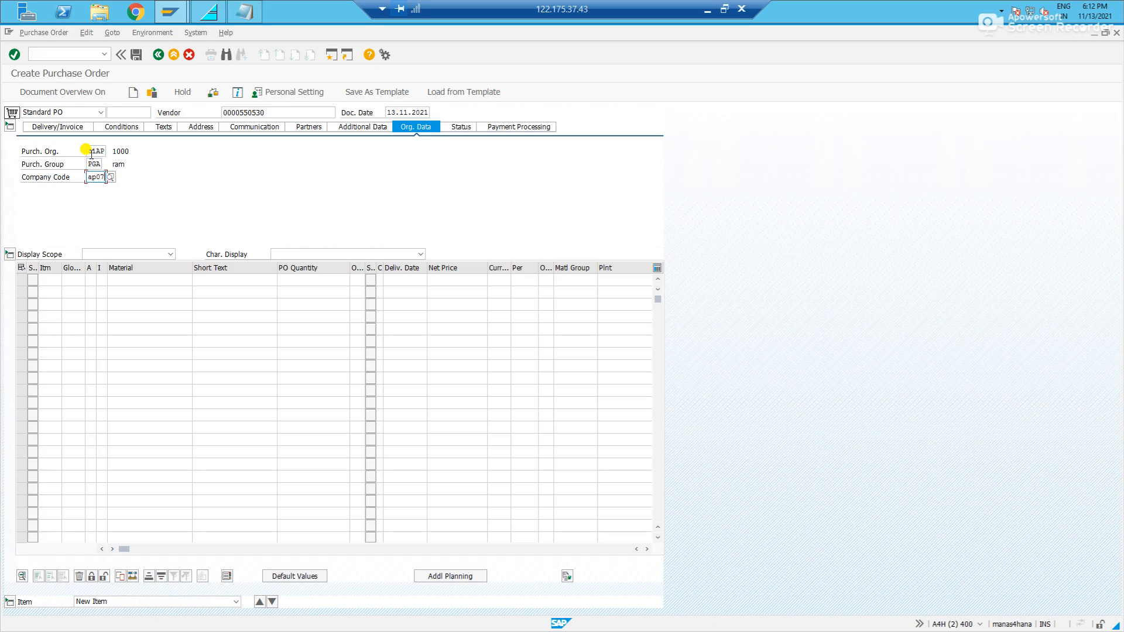
Step: Confirm the organizational data and set the purchase order's currency to INR
{"action": "key", "text": "Return"}
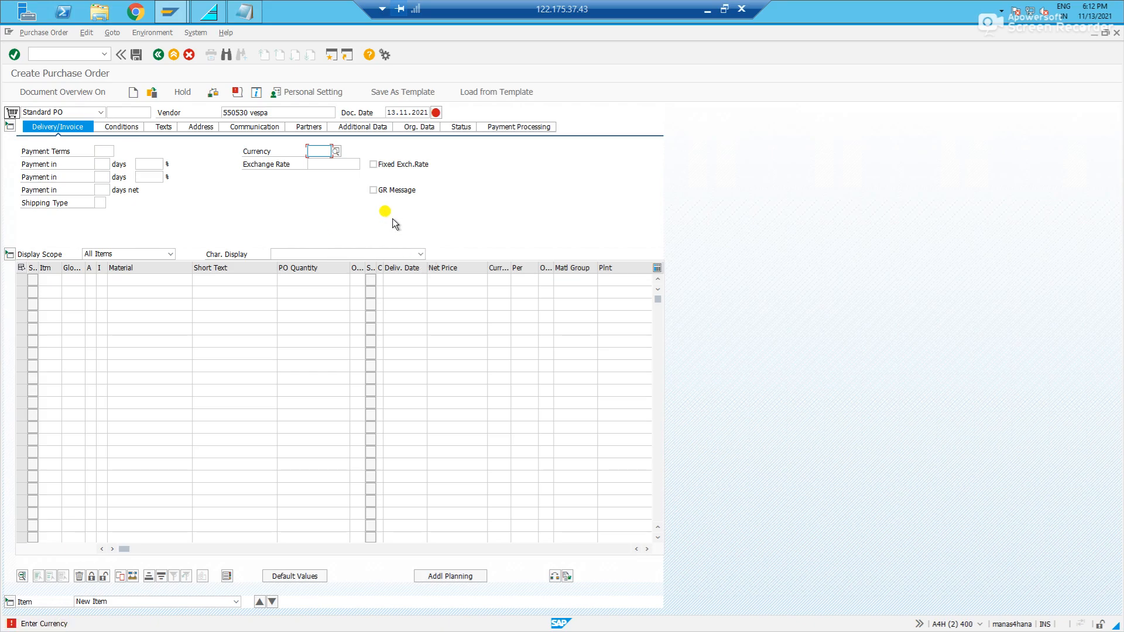
{"action": "type", "text": "INR"}
{"action": "key", "text": "Return"}
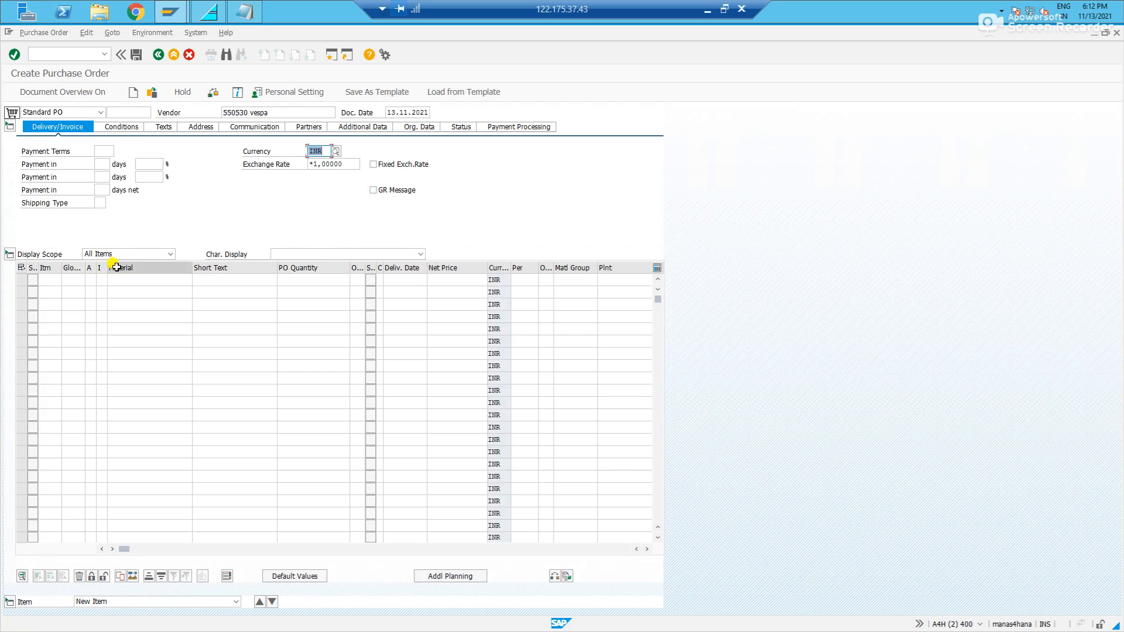
Step: Add item 10 to the purchase order with material RAWMAT AP07
{"action": "left_click", "coordinate": [47, 280]}
{"action": "type", "text": "10"}
{"action": "key", "text": "Tab"}
{"action": "key", "text": "Tab"}
{"action": "key", "text": "Tab"}
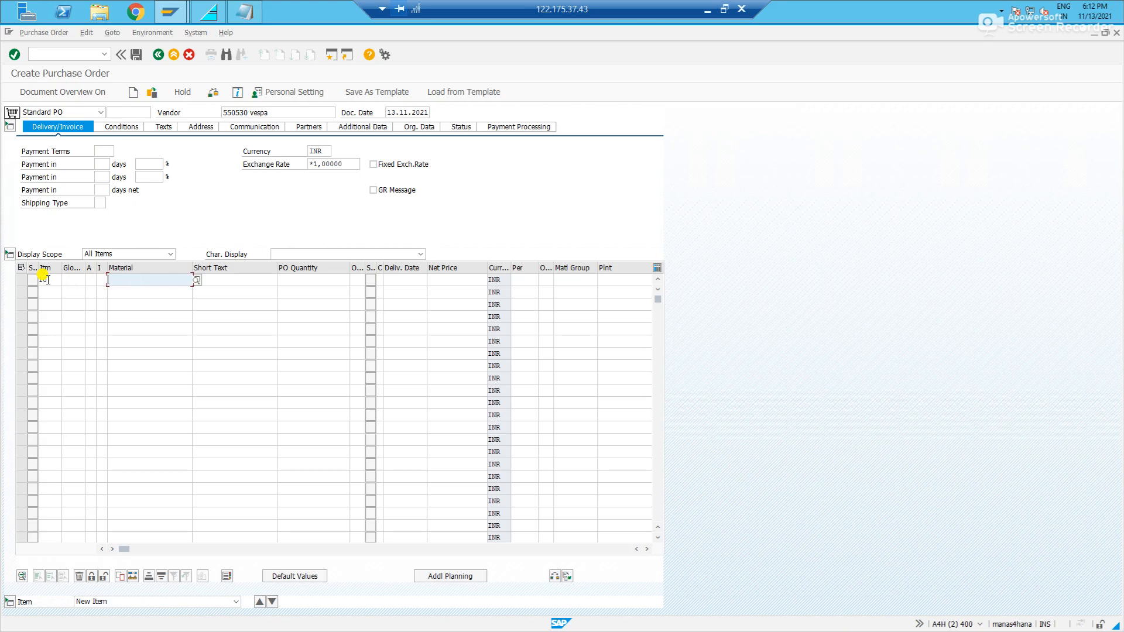
{"action": "type", "text": "rammat ap"}
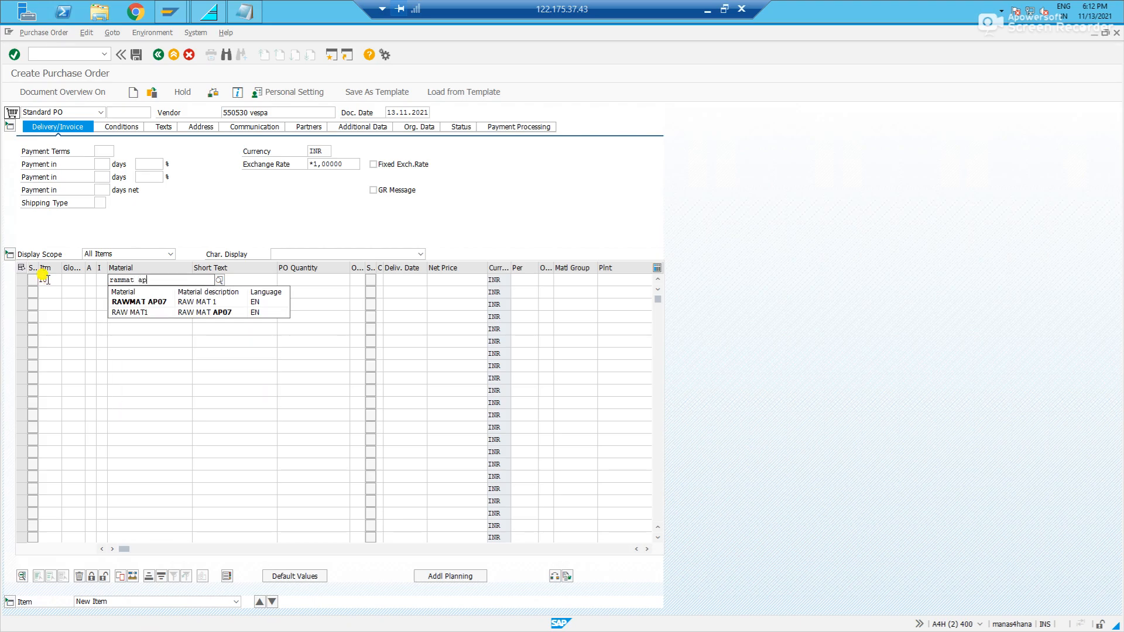
{"action": "key", "text": "Down"}
Step: Set the item's order quantity to 10 and its plant to app1, and confirm the line
{"action": "key", "text": "Tab"}
{"action": "key", "text": "Tab"}
{"action": "type", "text": "1"}
{"action": "key", "text": "Tab"}
{"action": "key", "text": "Tab"}
{"action": "key", "text": "Tab"}
{"action": "key", "text": "Tab"}
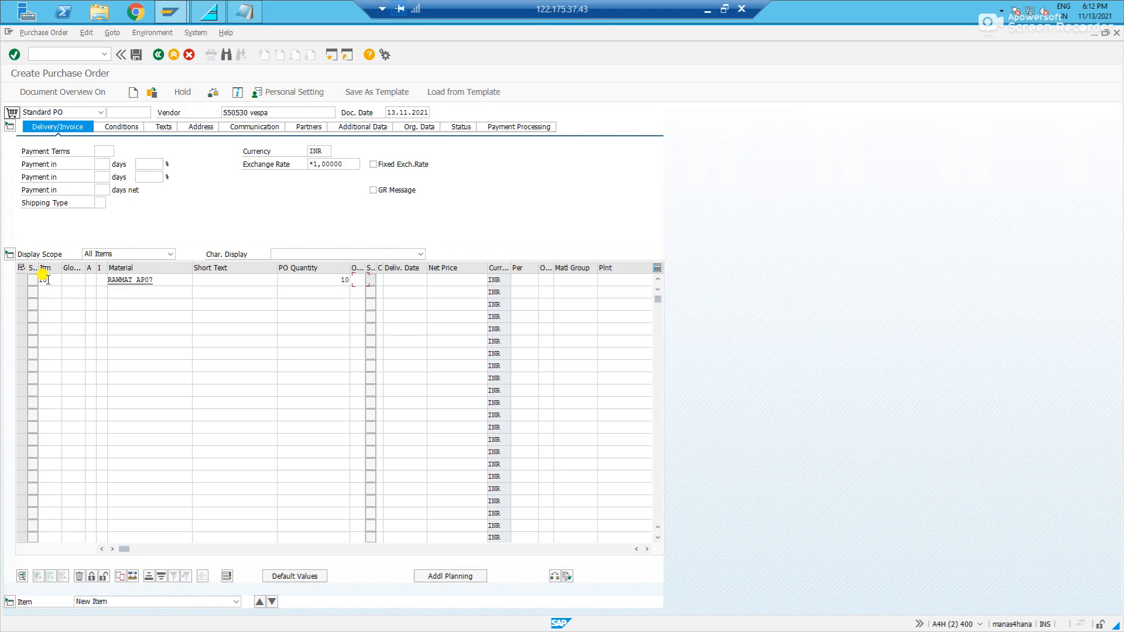
{"action": "key", "text": "Tab"}
{"action": "key", "text": "Tab"}
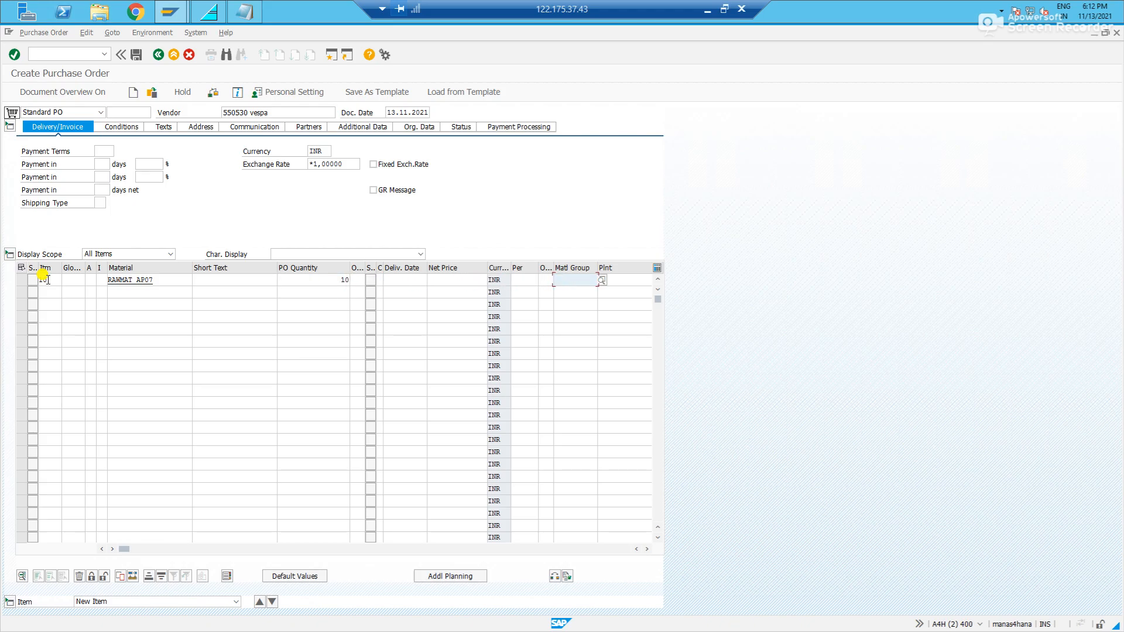
{"action": "key", "text": "Tab"}
{"action": "type", "text": "app1"}
{"action": "key", "text": "Return"}
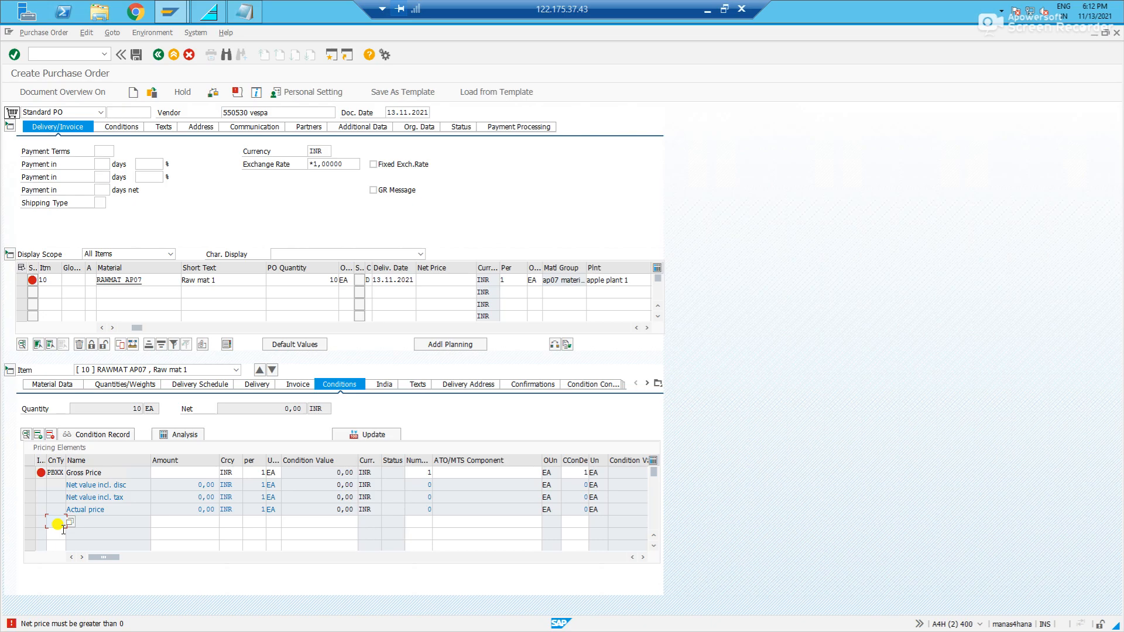
Step: Add pricing condition PB00 with an amount of 10 to the item and save the purchase order
{"action": "type", "text": "PB00"}
{"action": "key", "text": "Tab"}
{"action": "type", "text": "10"}
{"action": "key", "text": "Return"}
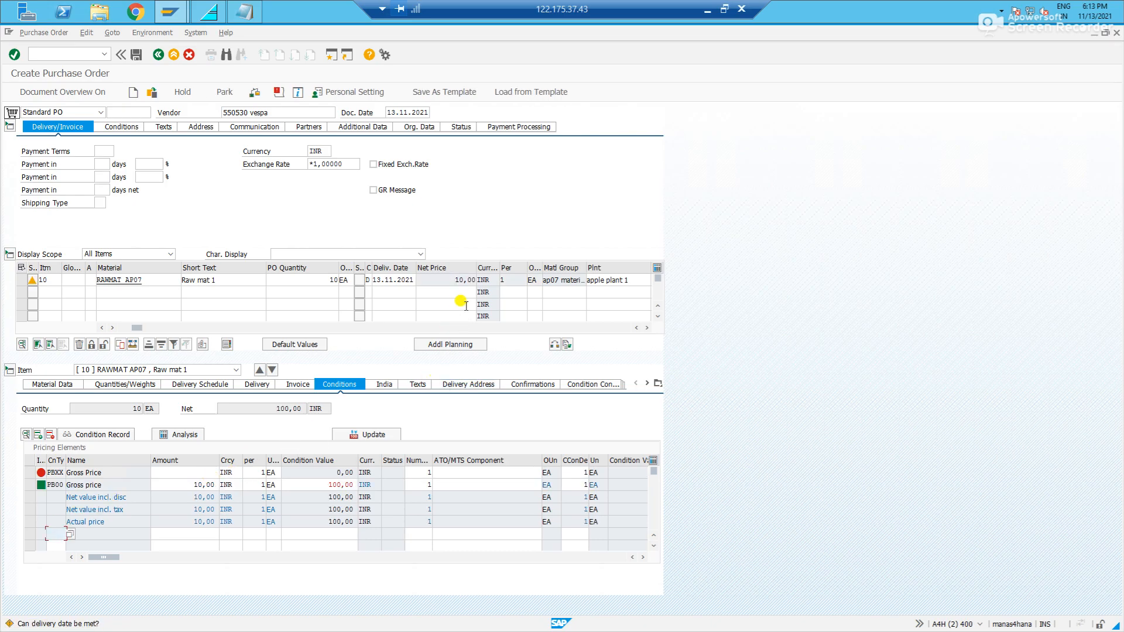
{"action": "left_click", "coordinate": [137, 54]}
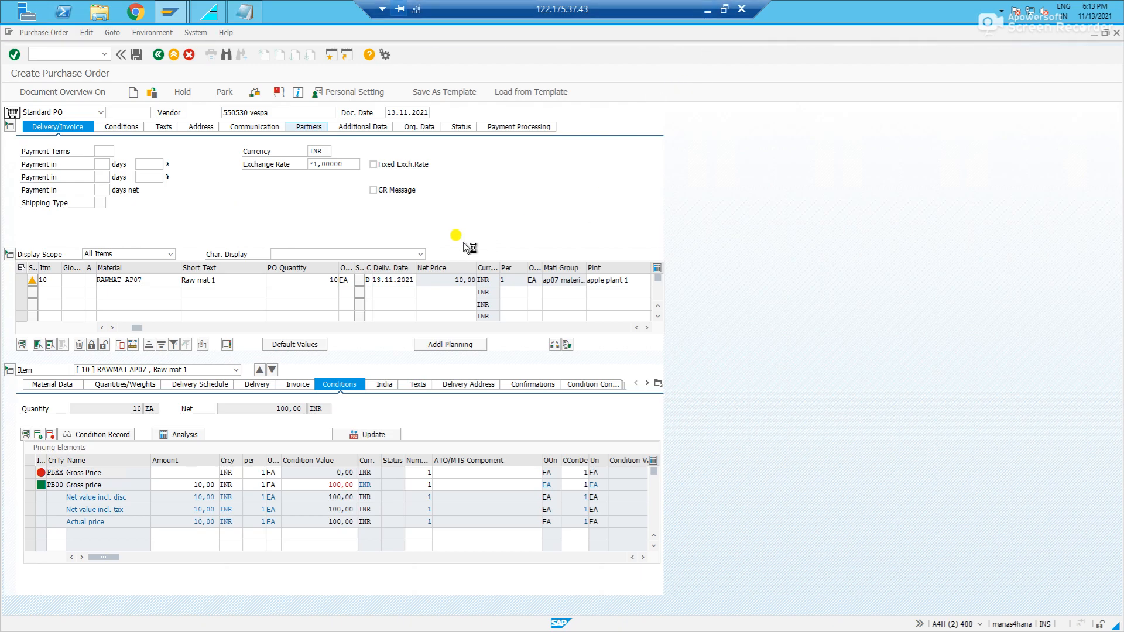
{"action": "key", "text": "alt+Tab"}
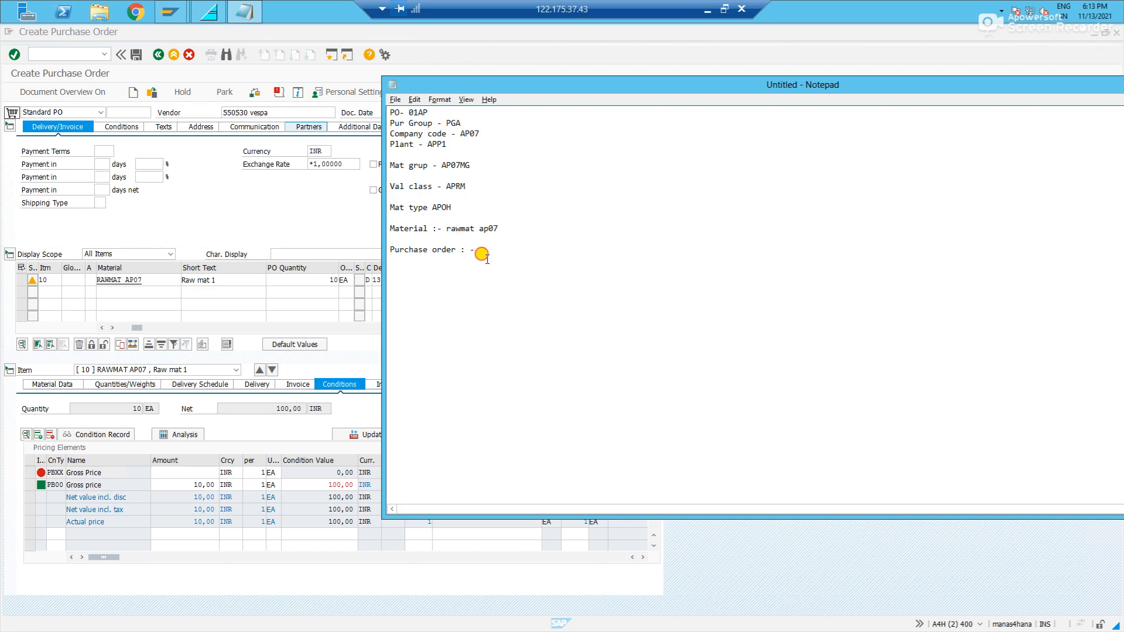
{"action": "key", "text": "alt+Tab"}
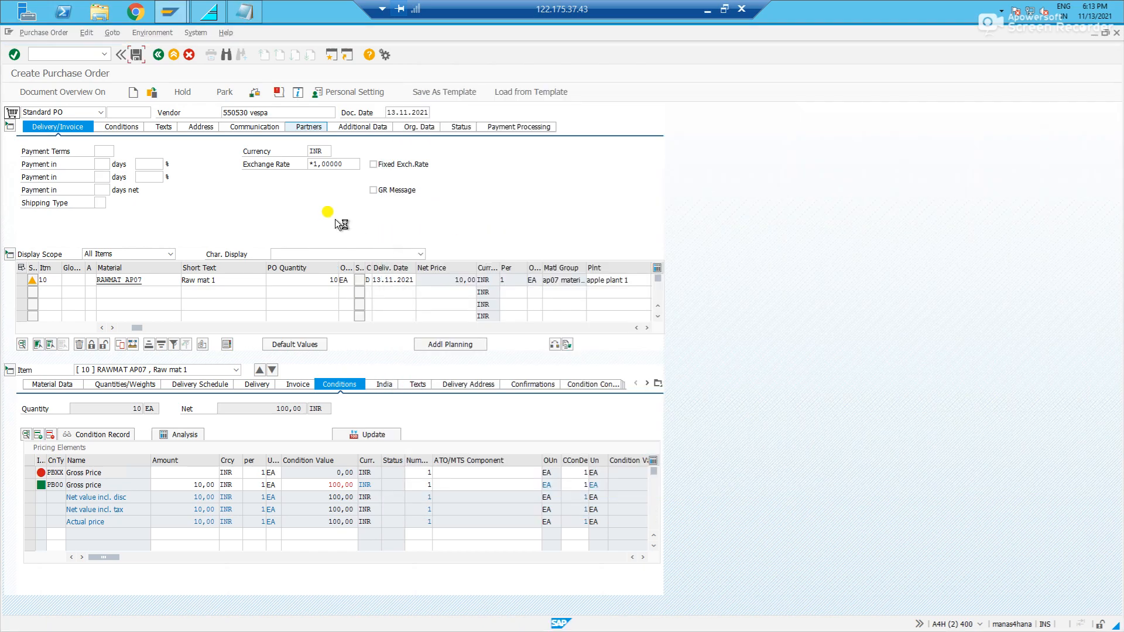
{"action": "left_click", "coordinate": [707, 10]}
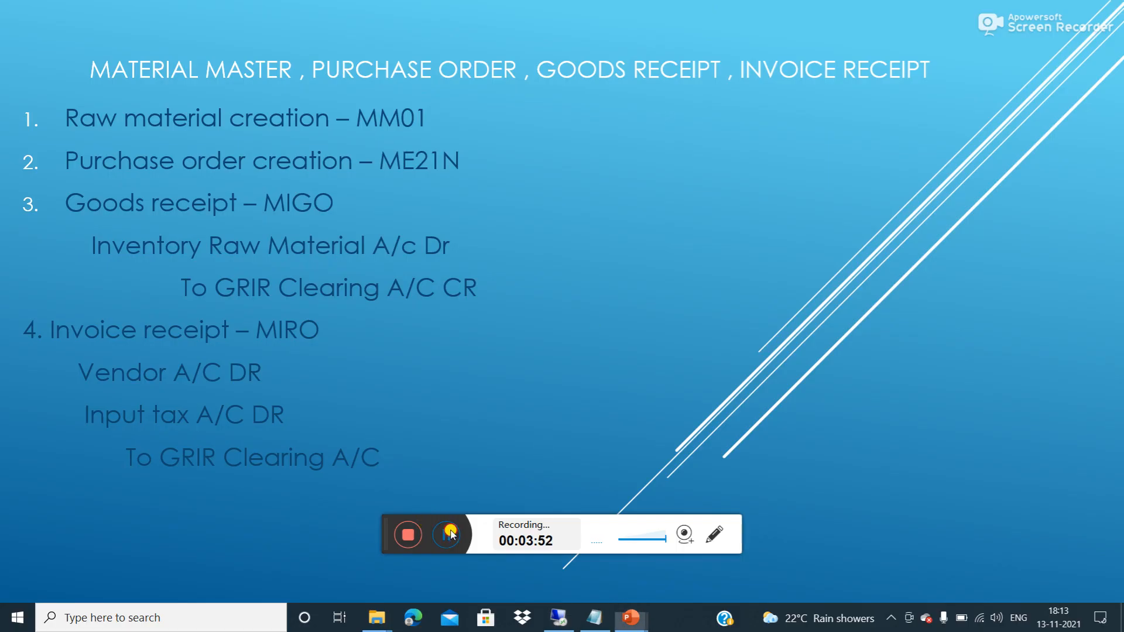
{"action": "key", "text": "alt+Tab"}
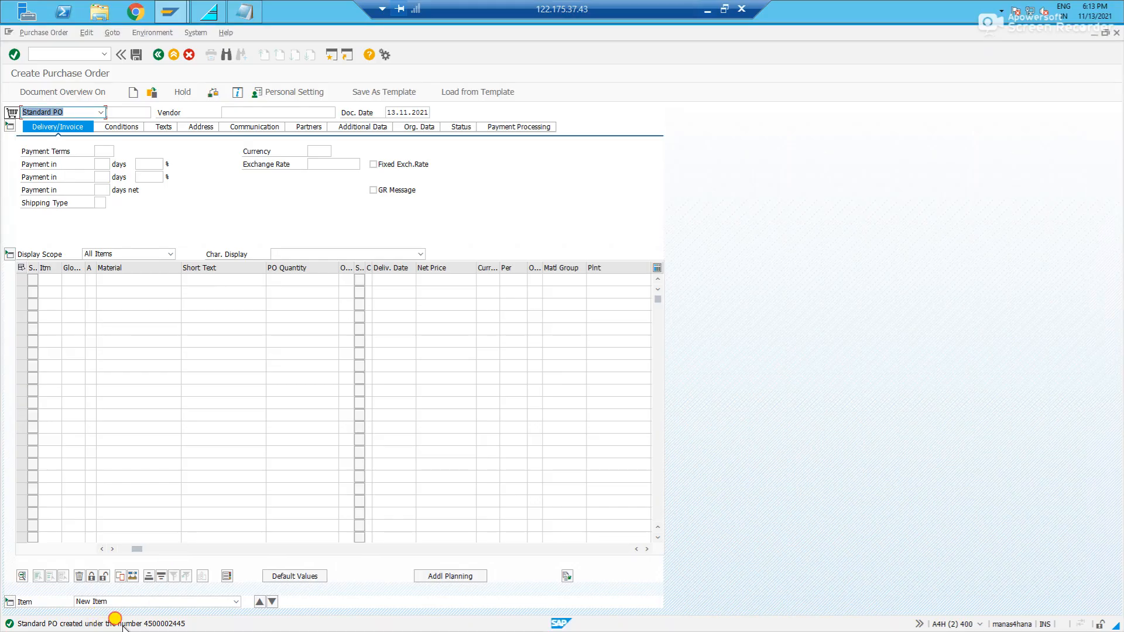
Step: Copy the new purchase order number from the status message to Notepad's Purchase order line, and close the message details in SAP
{"action": "double_click", "coordinate": [122, 624]}
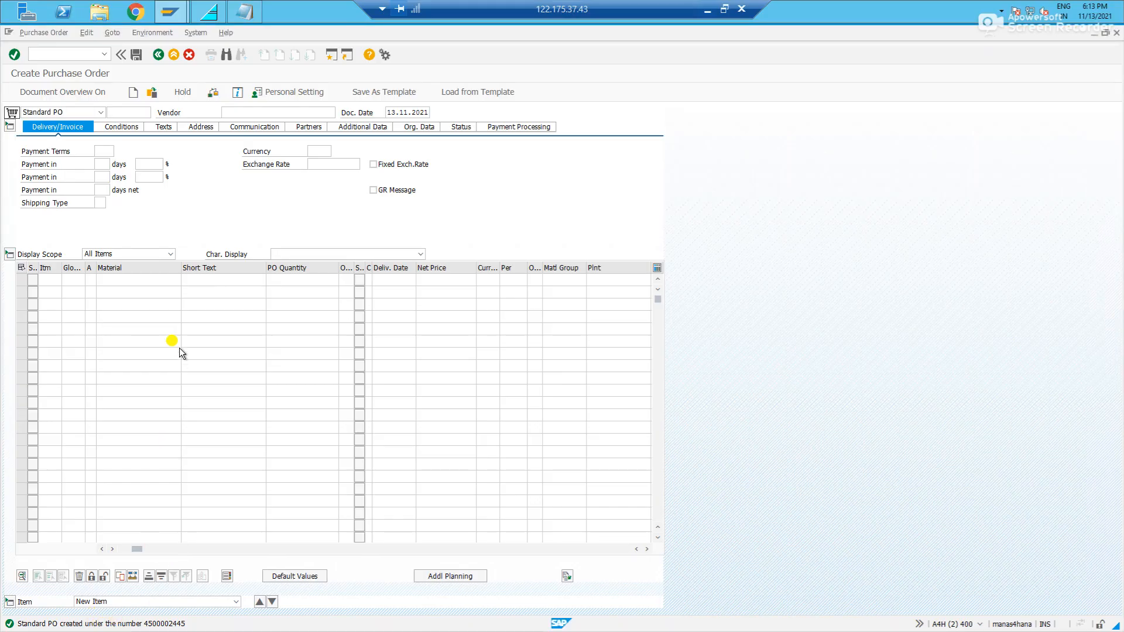
{"action": "left_click_drag", "start_coordinate": [288, 110], "coordinate": [226, 103]}
{"action": "key", "text": "ctrl+c"}
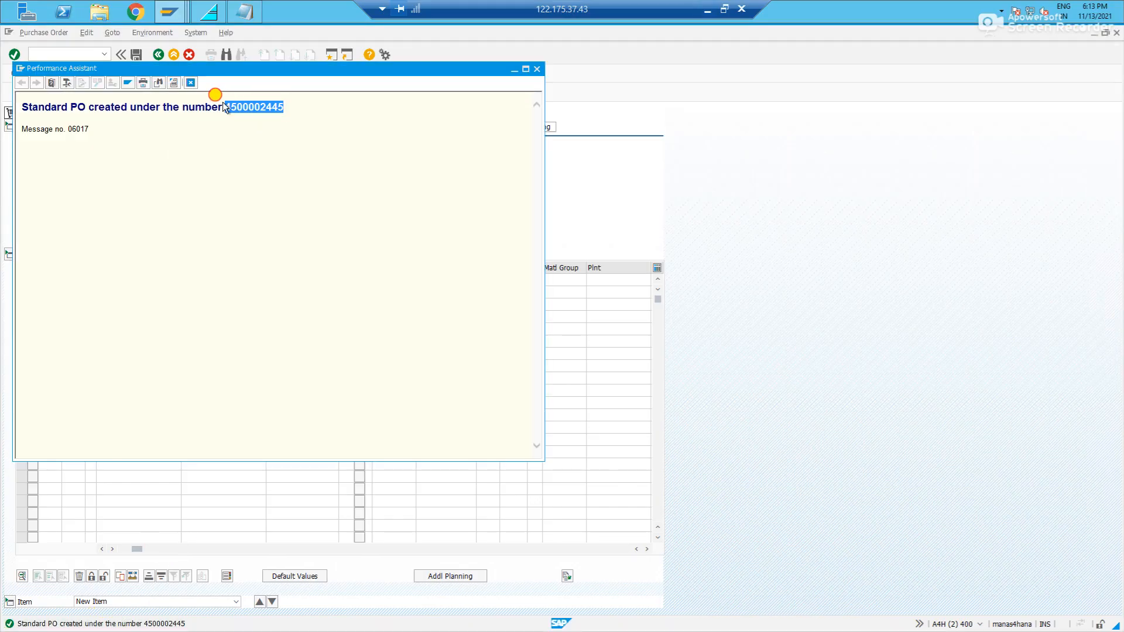
{"action": "key", "text": "alt+Tab"}
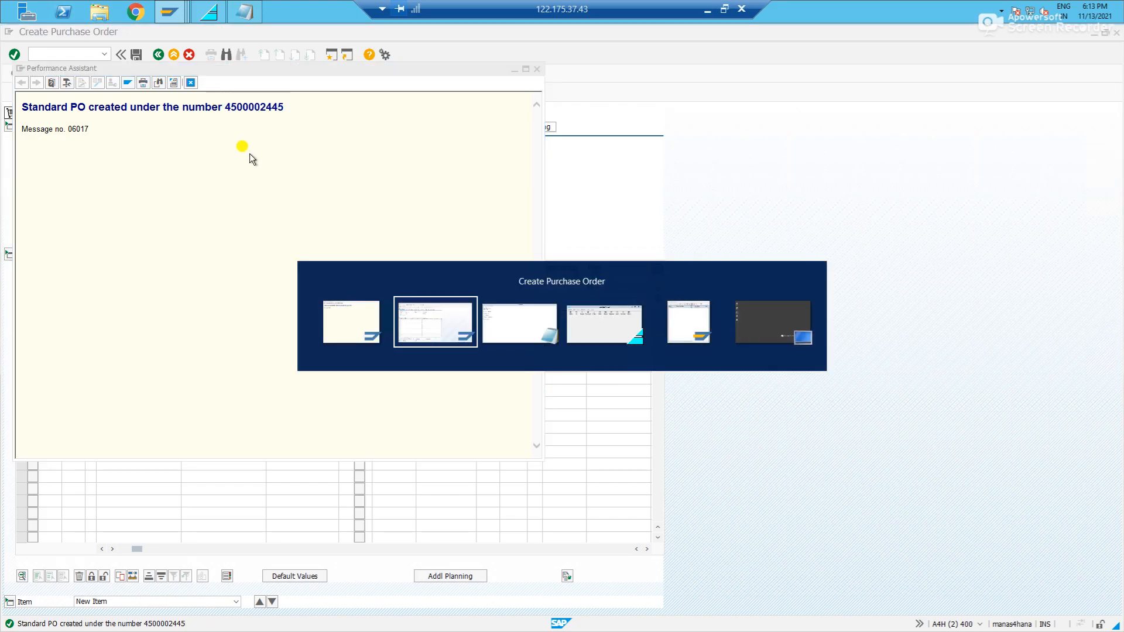
{"action": "key", "text": "ctrl+v"}
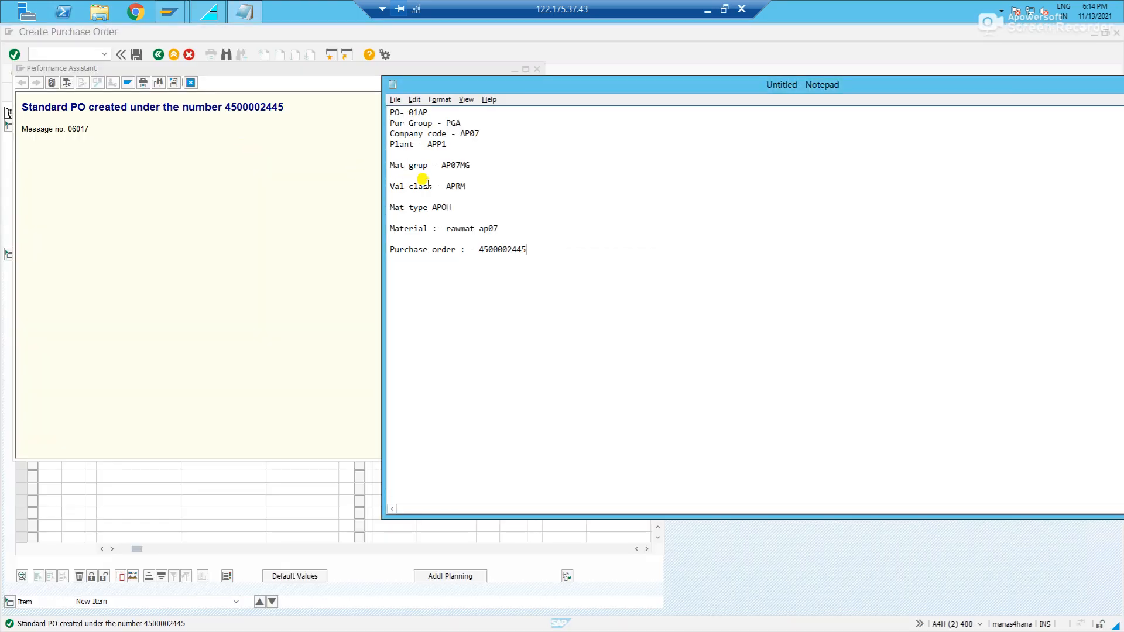
{"action": "left_click", "coordinate": [199, 75]}
{"action": "left_click", "coordinate": [192, 82]}
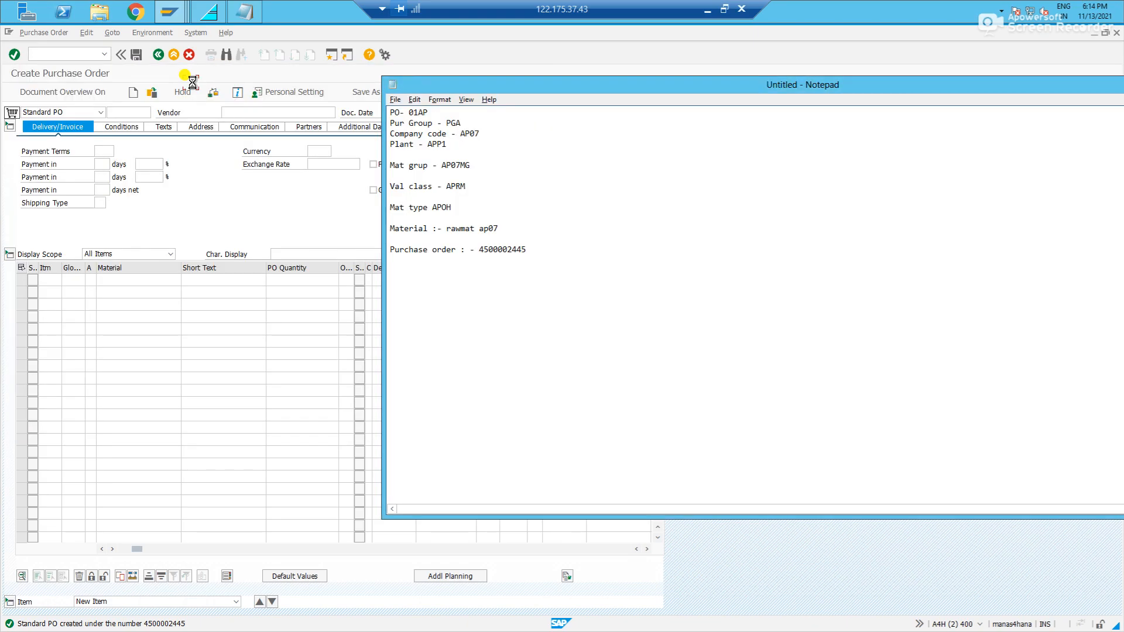
Step: Start a goods receipt with transaction /nmigo
{"action": "left_click", "coordinate": [83, 55]}
{"action": "type", "text": "/nmigo"}
{"action": "key", "text": "Return"}
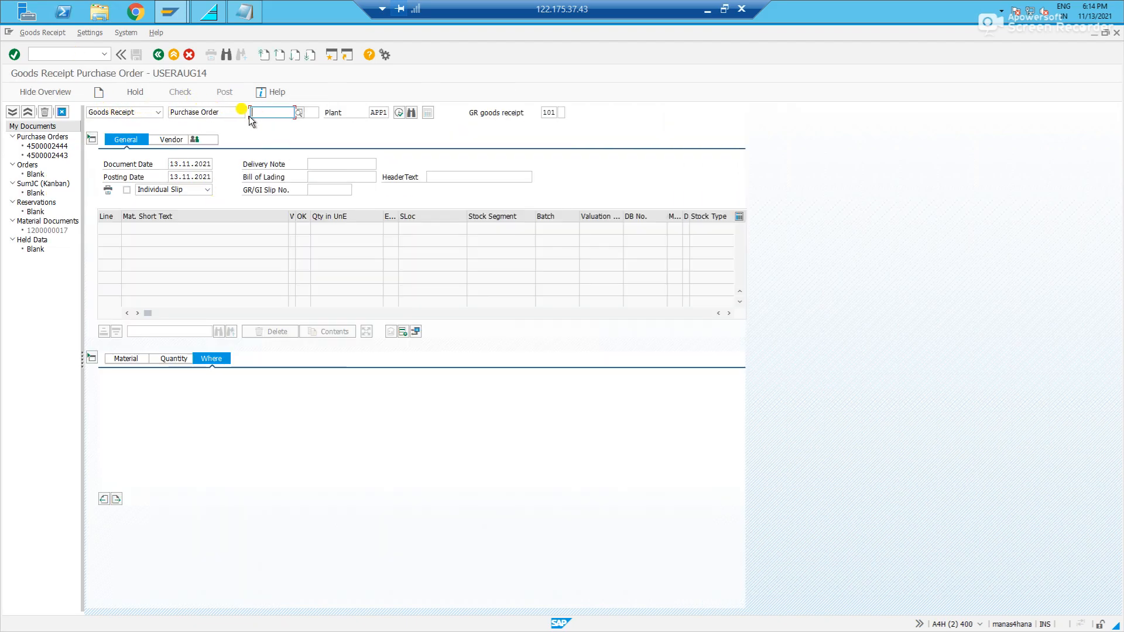
{"action": "key", "text": "ctrl+v"}
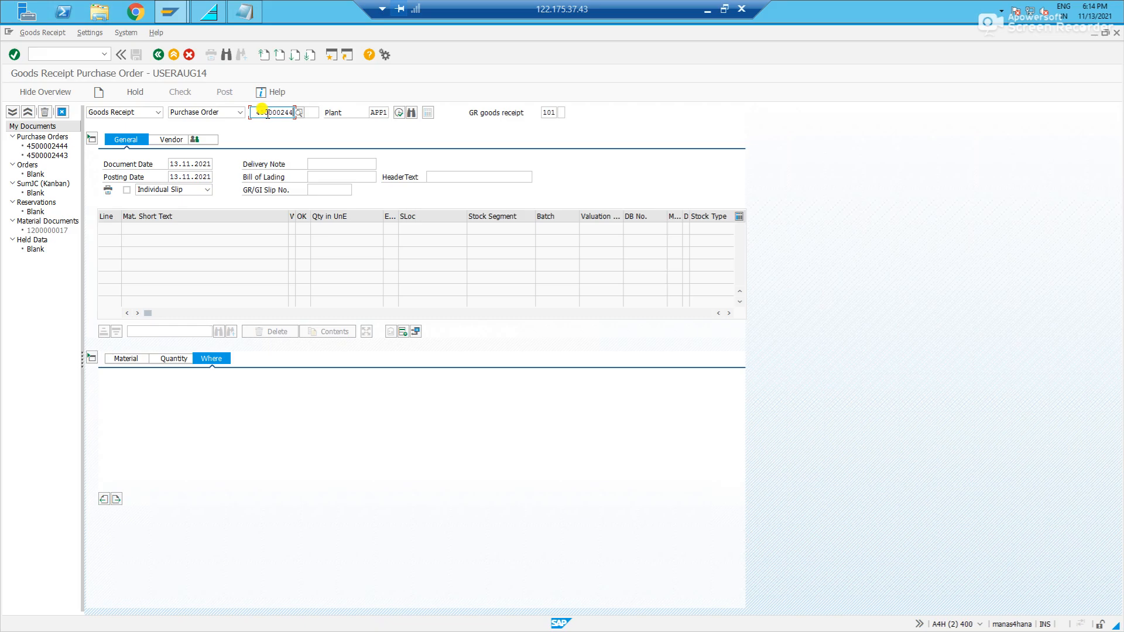
{"action": "key", "text": "BackSpace"}
{"action": "key", "text": "BackSpace"}
{"action": "key", "text": "BackSpace"}
{"action": "key", "text": "BackSpace"}
{"action": "key", "text": "BackSpace"}
{"action": "key", "text": "BackSpace"}
{"action": "key", "text": "BackSpace"}
{"action": "key", "text": "BackSpace"}
{"action": "key", "text": "BackSpace"}
{"action": "key", "text": "BackSpace"}
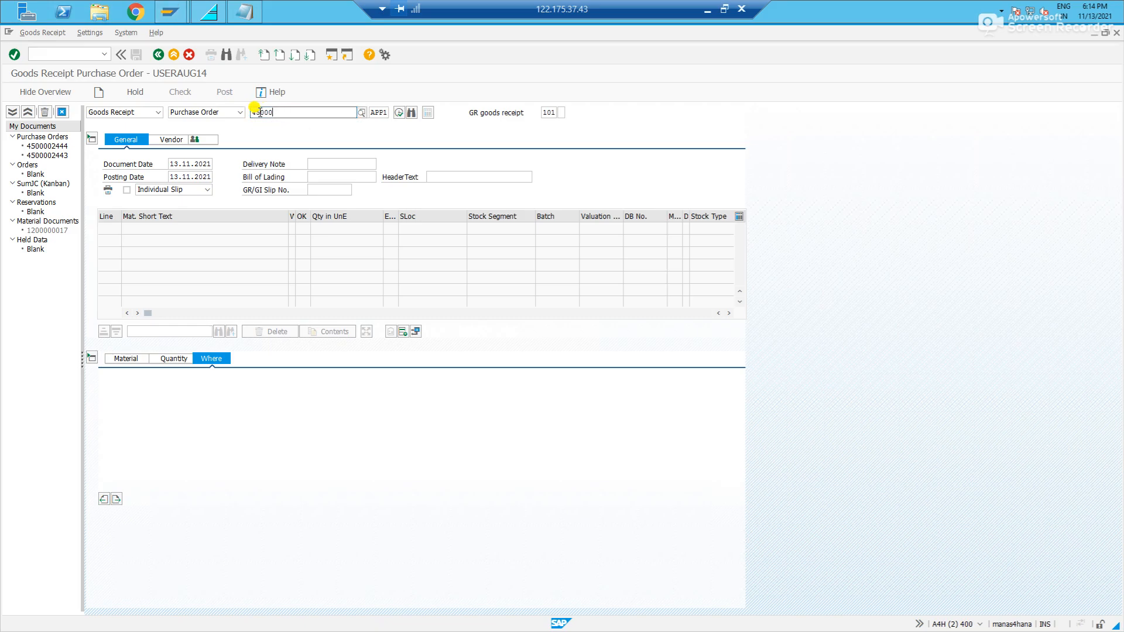
Step: Enter the newly created purchase order's number in the goods receipt and load its items
{"action": "type", "text": "450000244"}
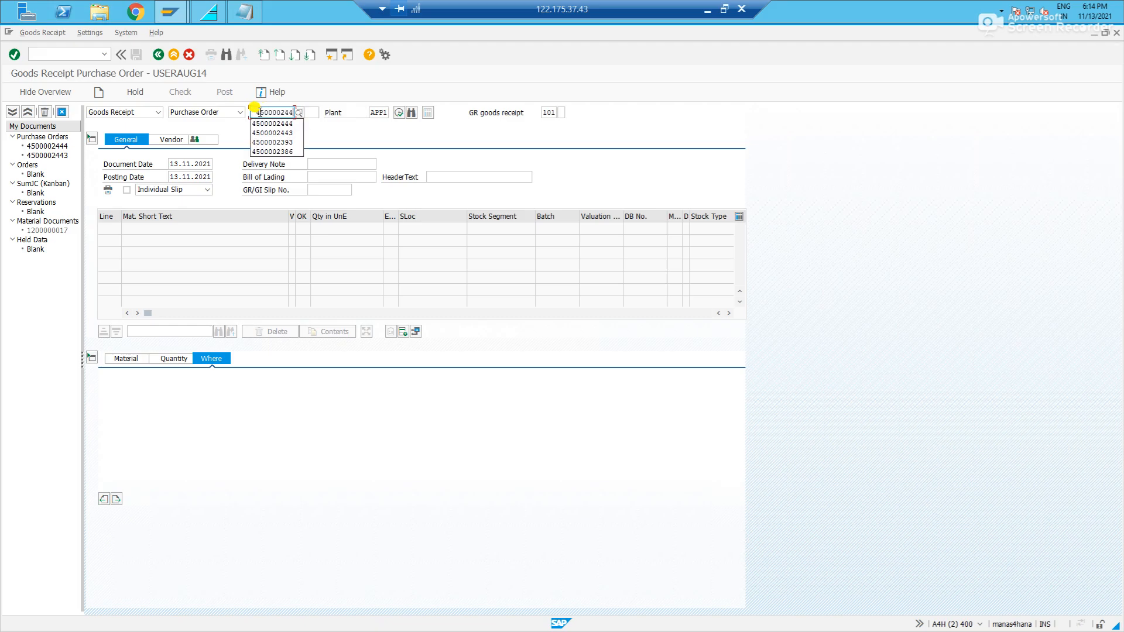
{"action": "key", "text": "alt+Tab"}
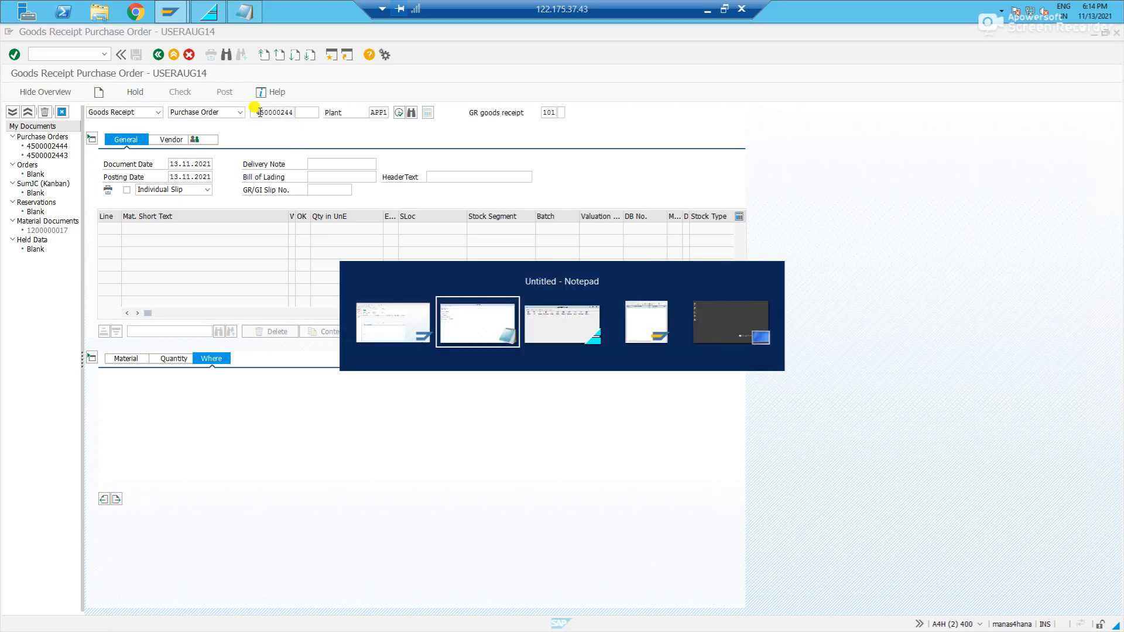
{"action": "key", "text": "alt+Tab"}
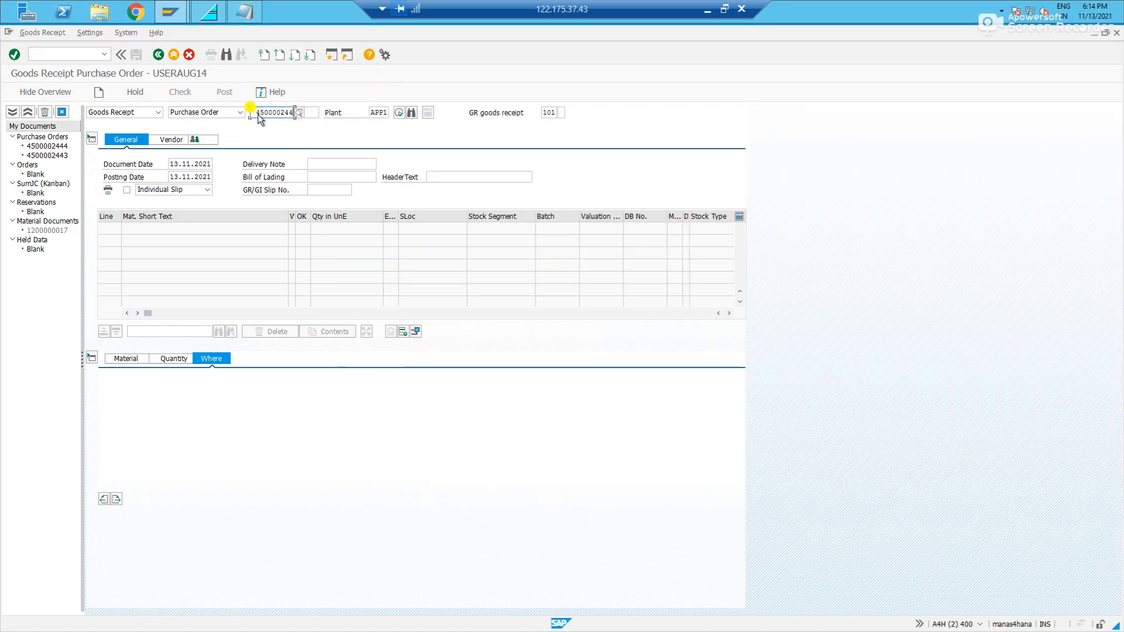
{"action": "key", "text": "BackSpace"}
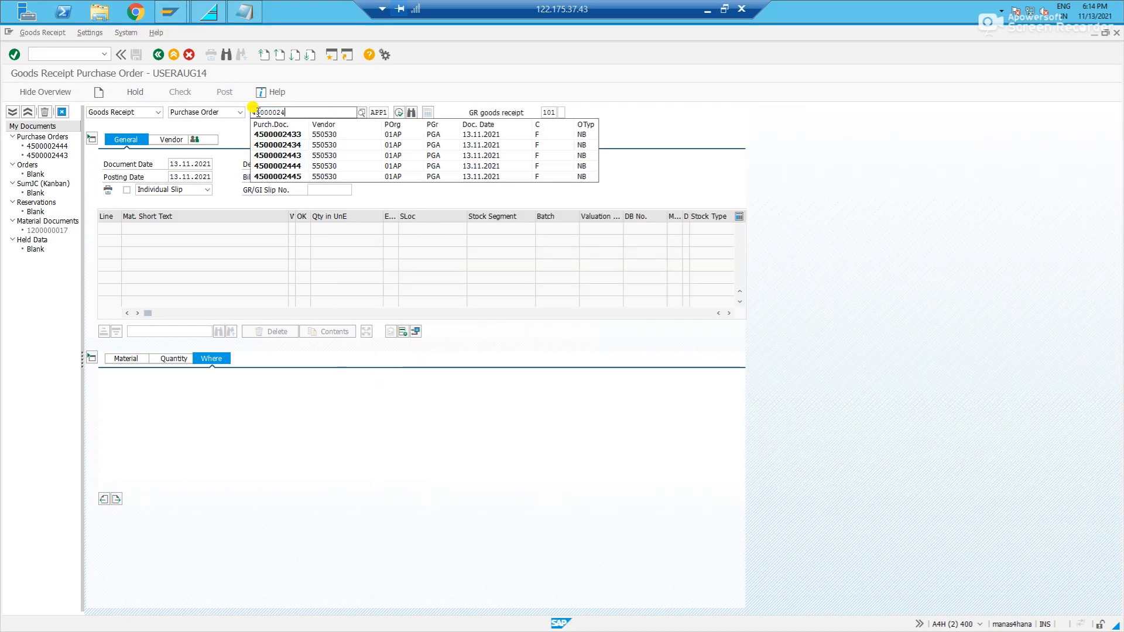
{"action": "type", "text": "5"}
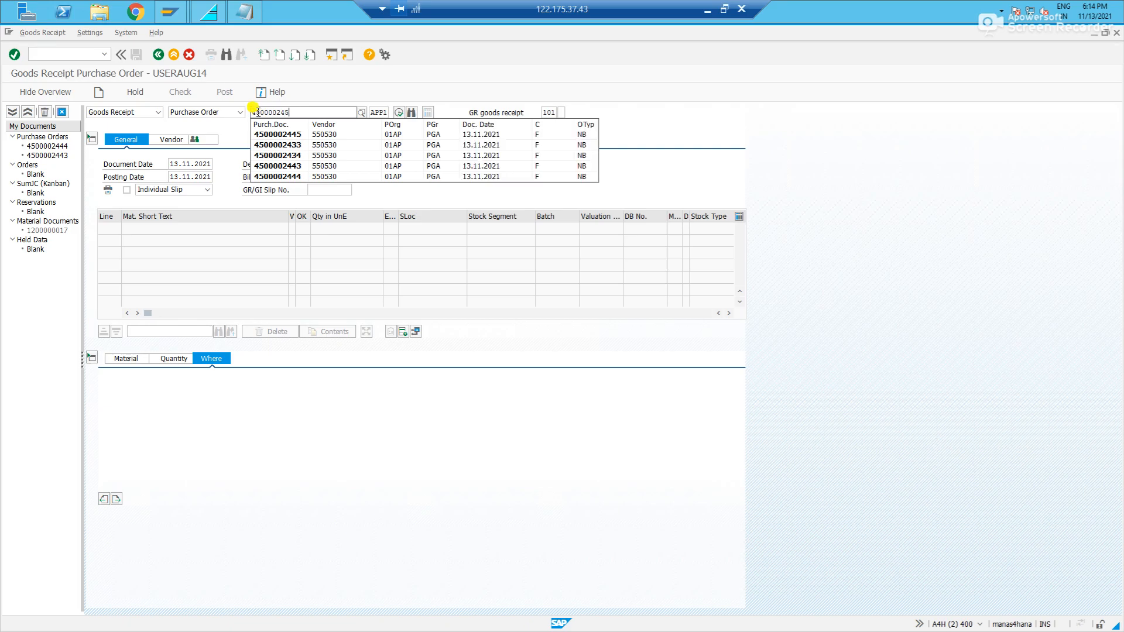
{"action": "type", "text": "4"}
{"action": "key", "text": "Return"}
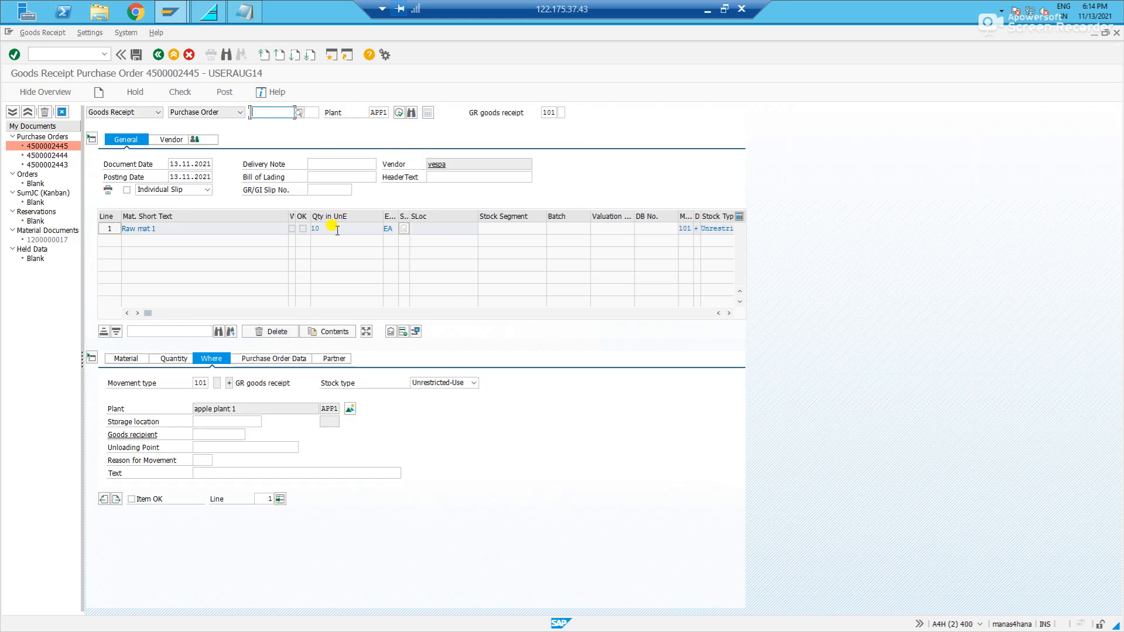
Step: Set the received item's storage location to aps1
{"action": "left_click", "coordinate": [215, 423]}
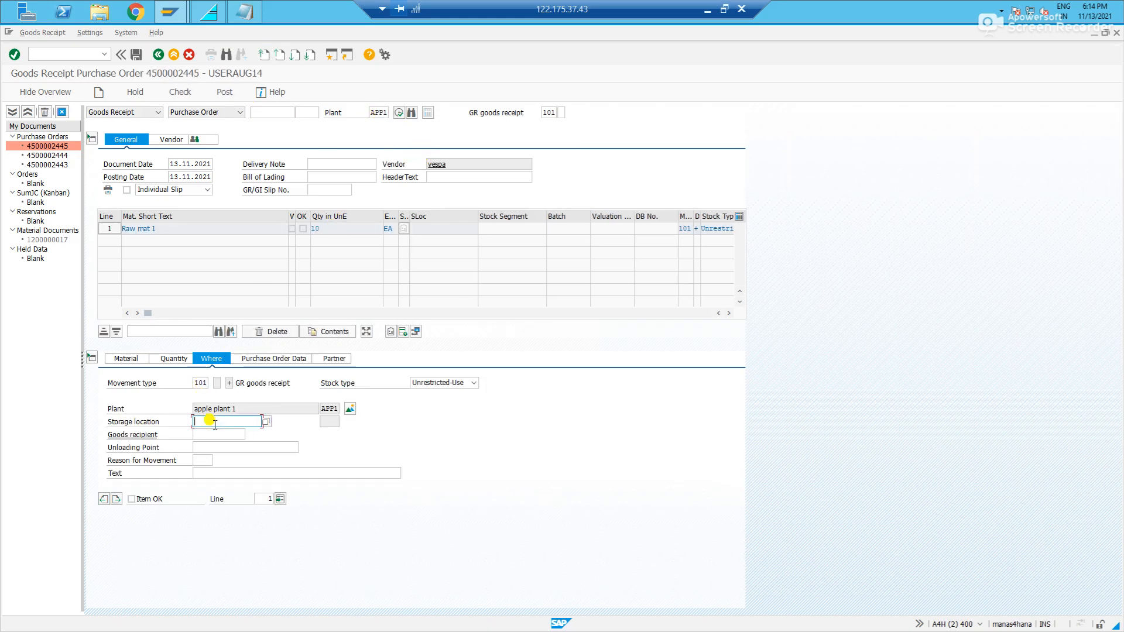
{"action": "type", "text": "aps1"}
{"action": "key", "text": "Return"}
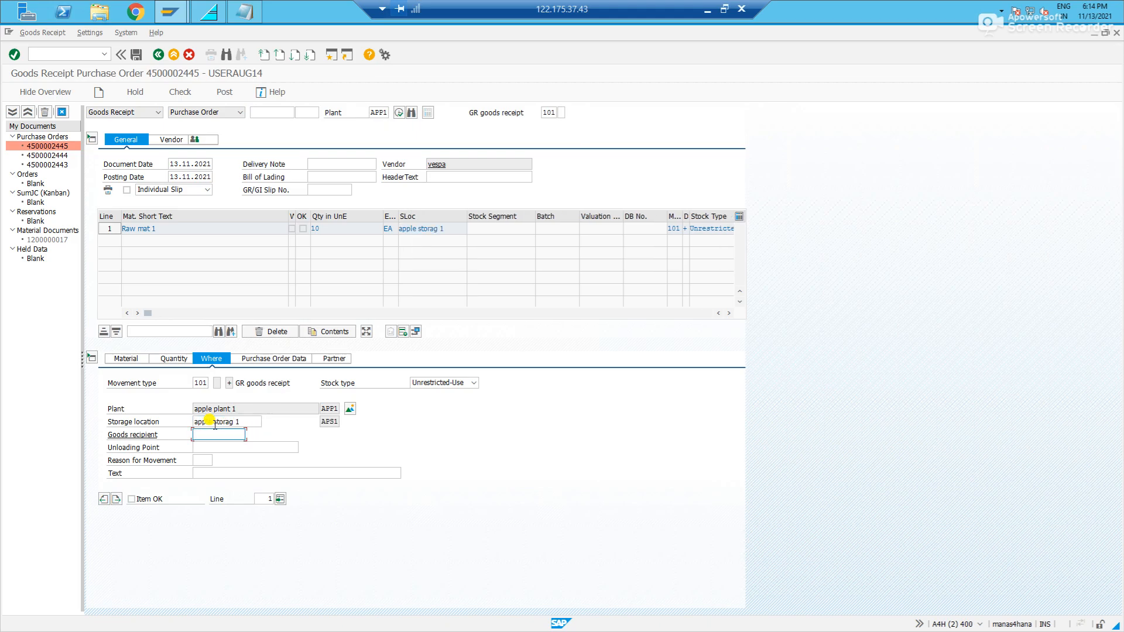
Step: Mark the Raw mat 1 item as OK, and check and post the goods receipt
{"action": "left_click", "coordinate": [126, 358]}
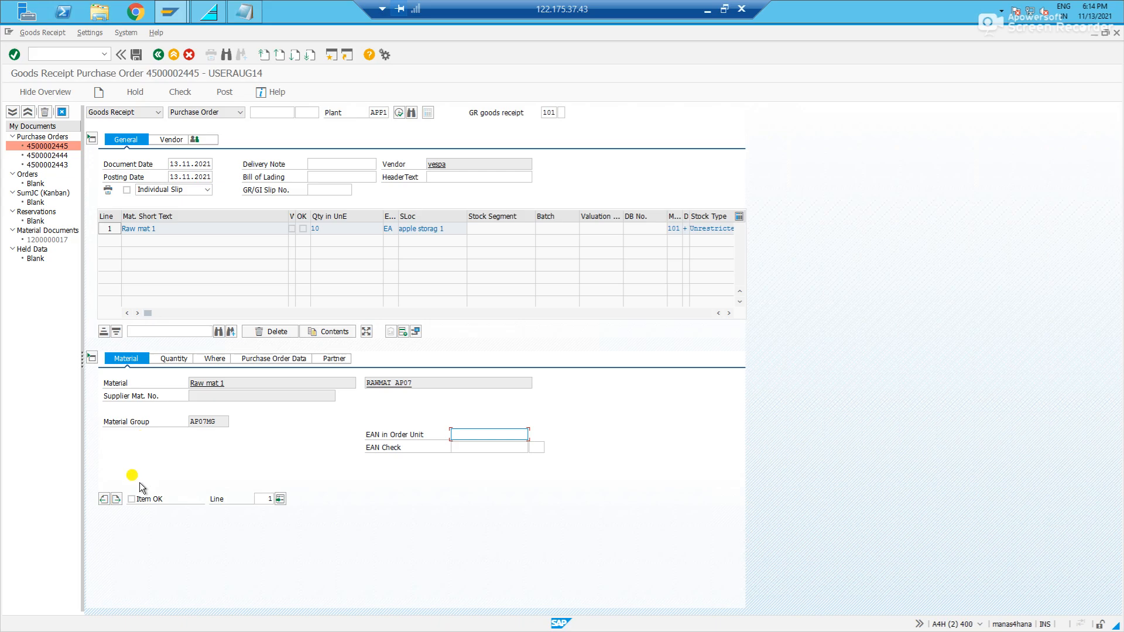
{"action": "left_click", "coordinate": [131, 499]}
{"action": "left_click", "coordinate": [175, 92]}
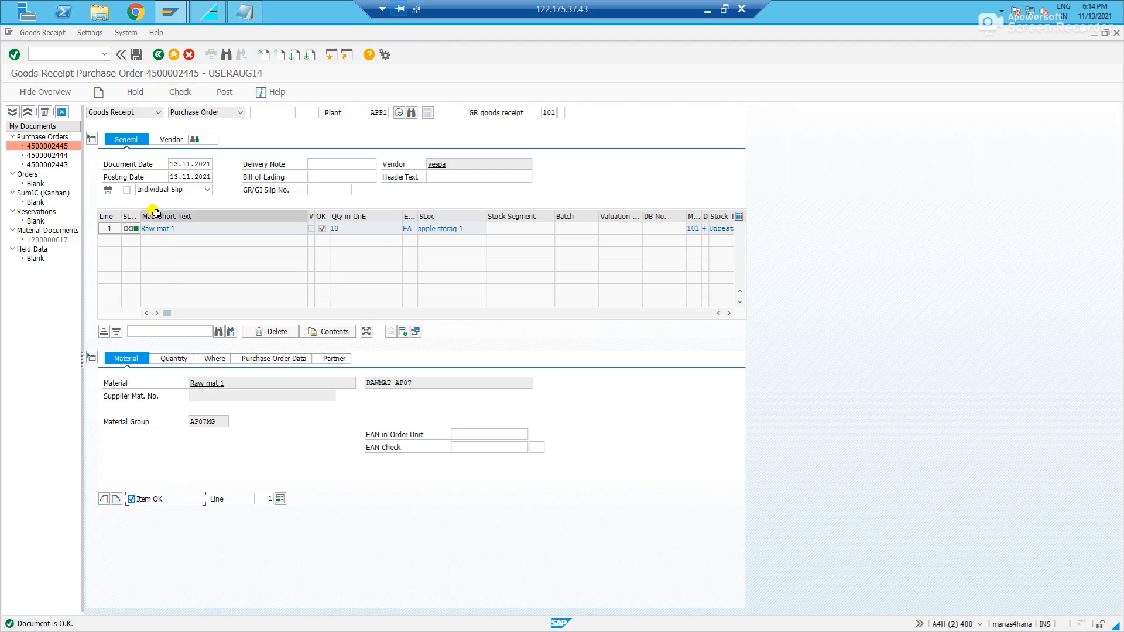
{"action": "left_click", "coordinate": [137, 55]}
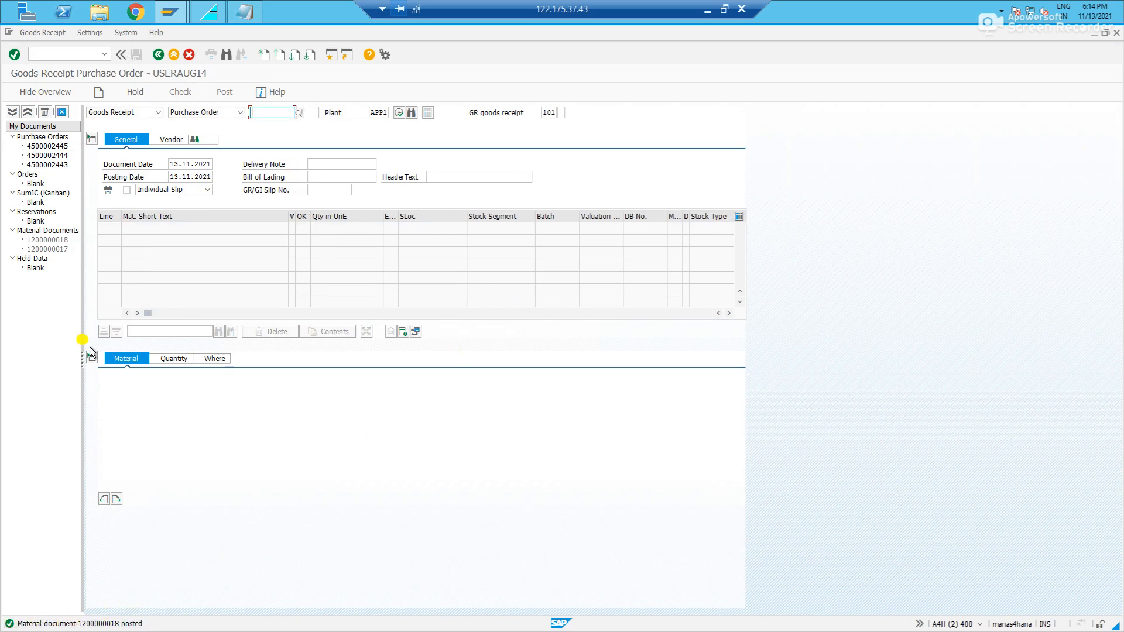
Step: Open the purchase order with transaction /nme23n and examine the item's purchase order history
{"action": "left_click", "coordinate": [71, 54]}
{"action": "type", "text": "/nme2"}
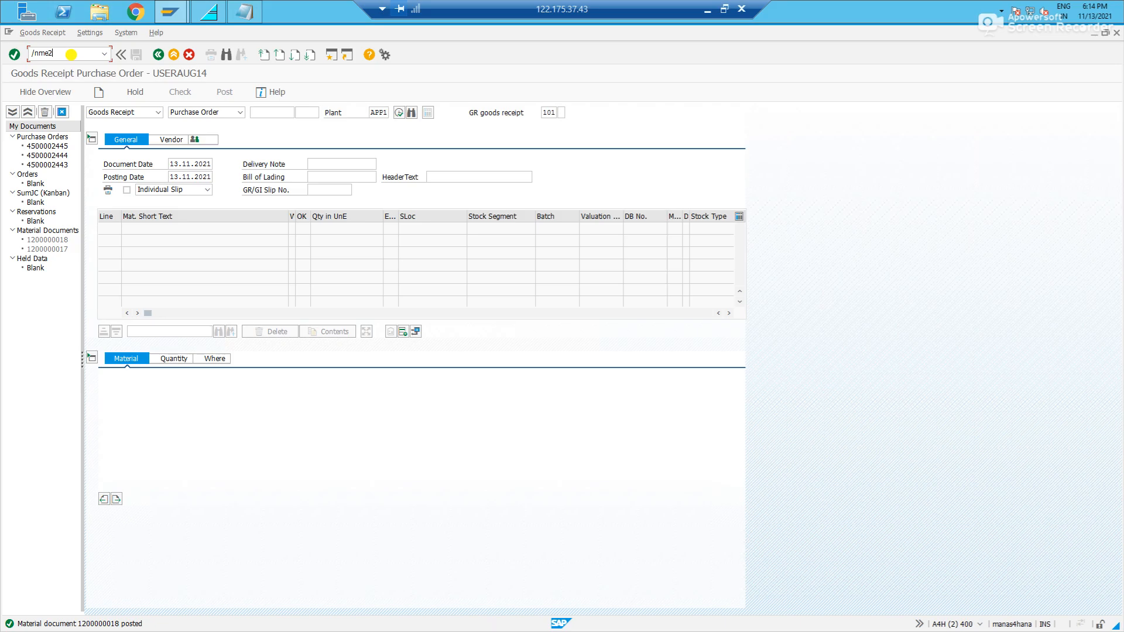
{"action": "type", "text": "3n"}
{"action": "key", "text": "Return"}
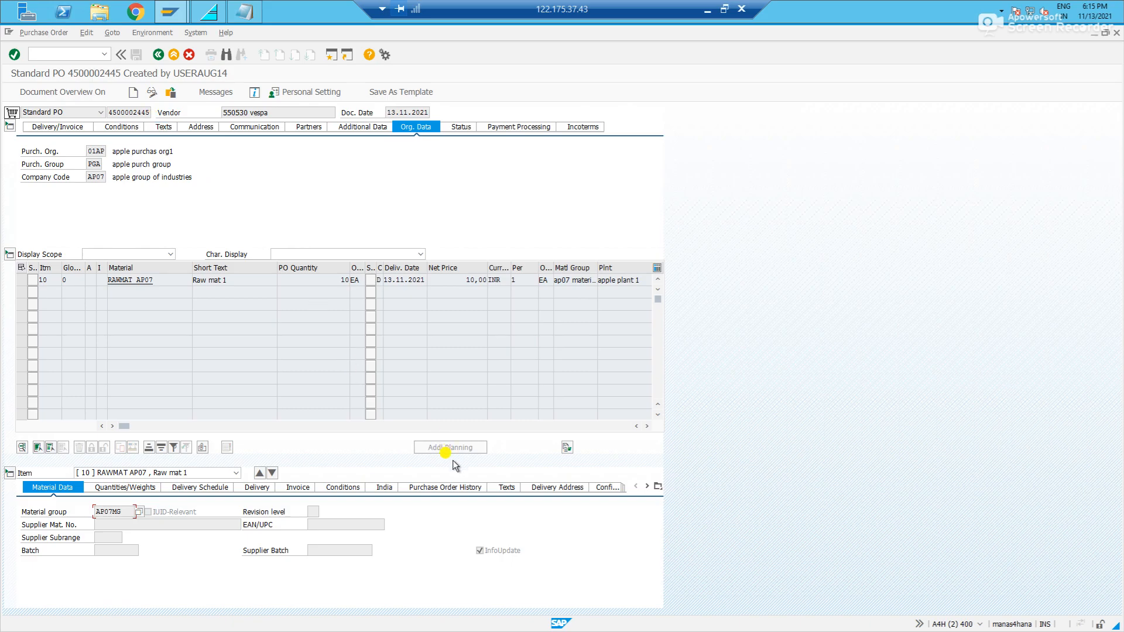
{"action": "left_click", "coordinate": [446, 488]}
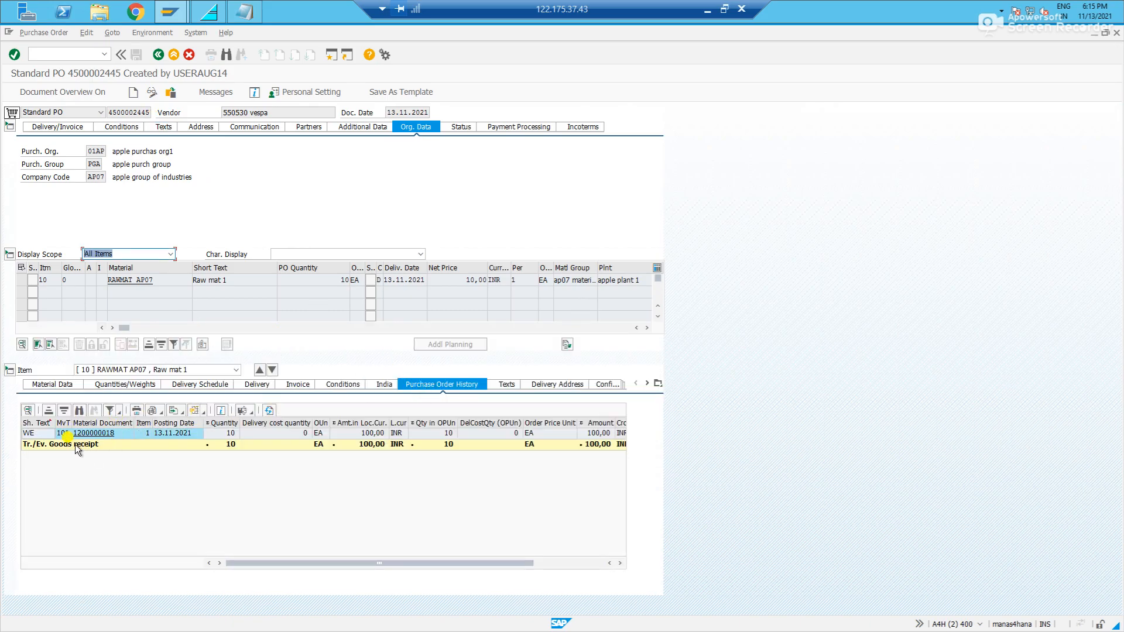
Step: Open the goods receipt's material document from the purchase order history and display its accounting document
{"action": "left_click", "coordinate": [97, 434]}
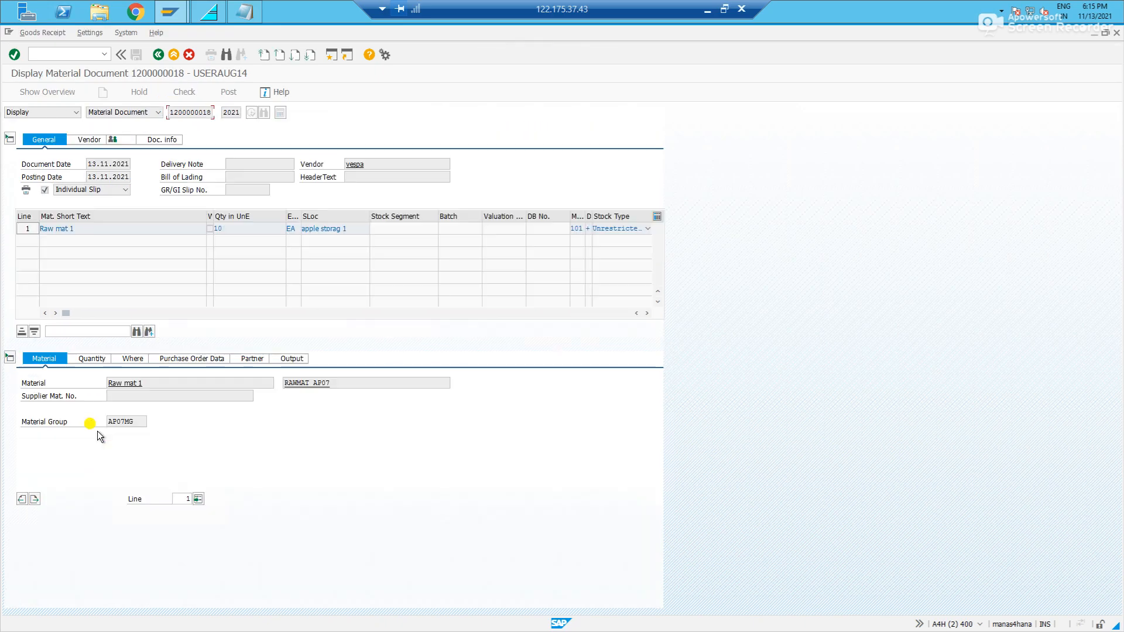
{"action": "left_click", "coordinate": [149, 141]}
{"action": "left_click", "coordinate": [373, 164]}
{"action": "left_click", "coordinate": [166, 140]}
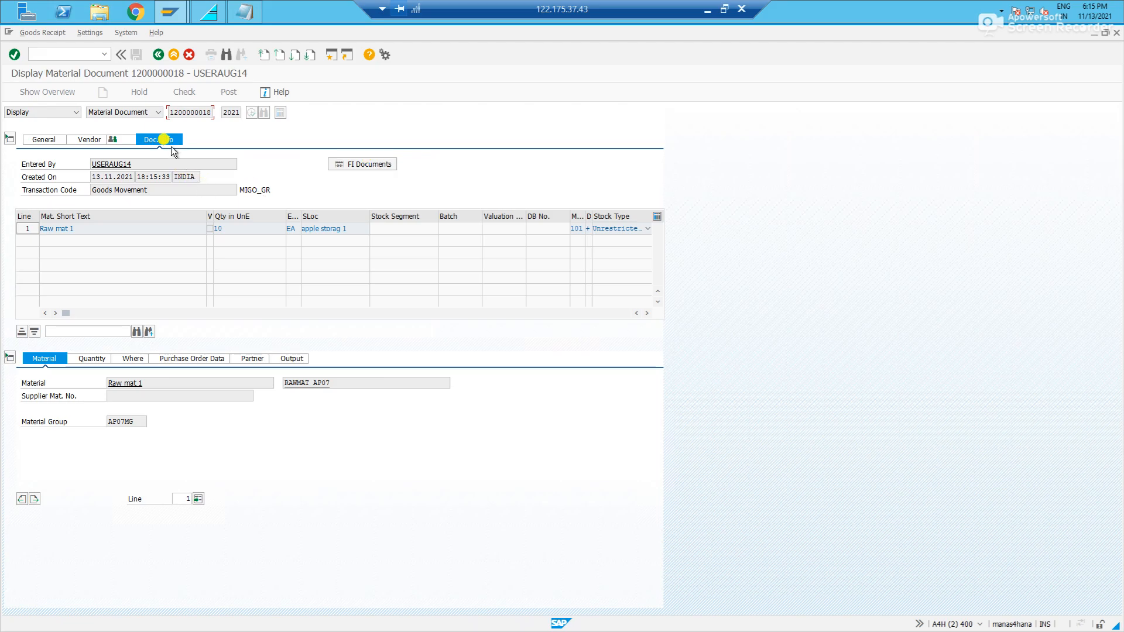
{"action": "left_click", "coordinate": [367, 165]}
{"action": "left_click", "coordinate": [103, 163]}
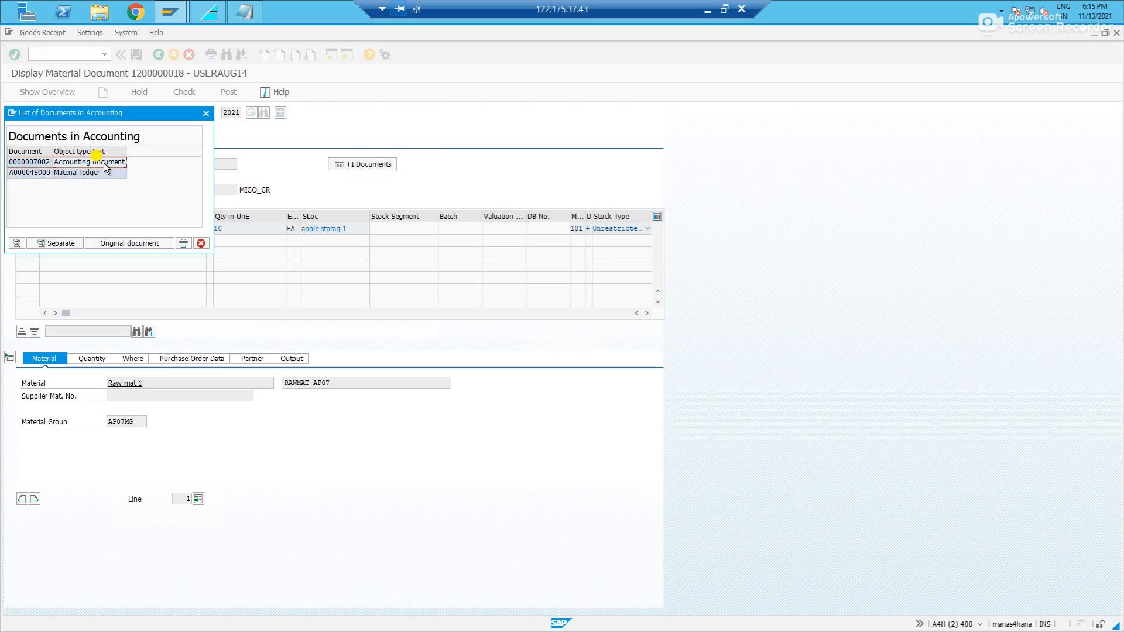
{"action": "double_click", "coordinate": [104, 163]}
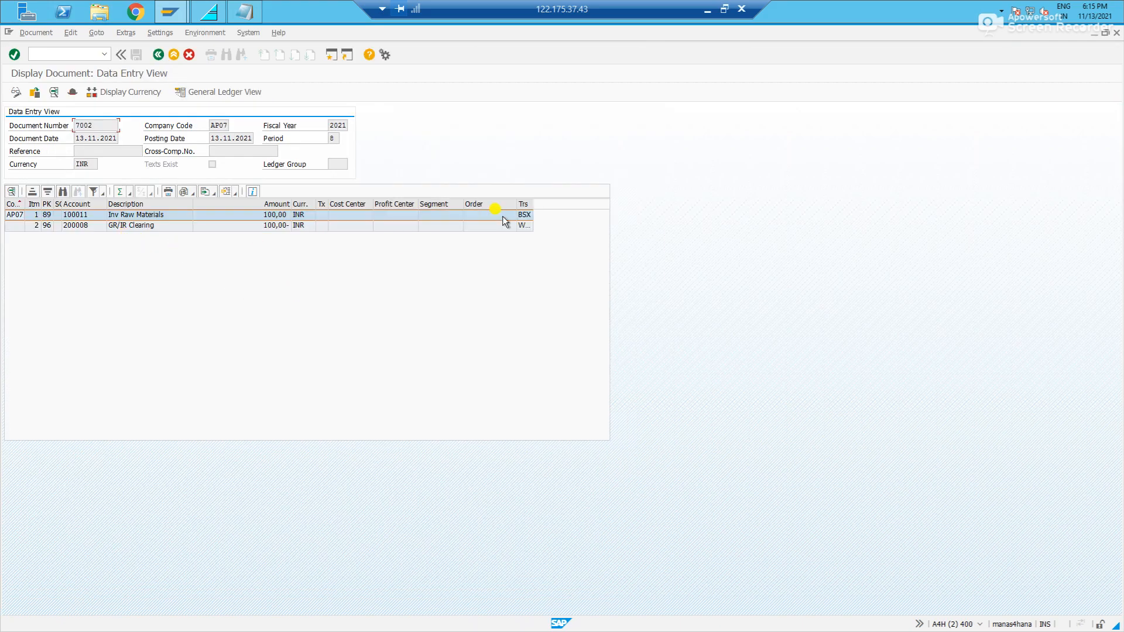
Step: Widen the Transaction column and examine the Inv Raw Materials and GR/IR Clearing lines with their transaction keys
{"action": "left_click_drag", "start_coordinate": [534, 206], "coordinate": [672, 216]}
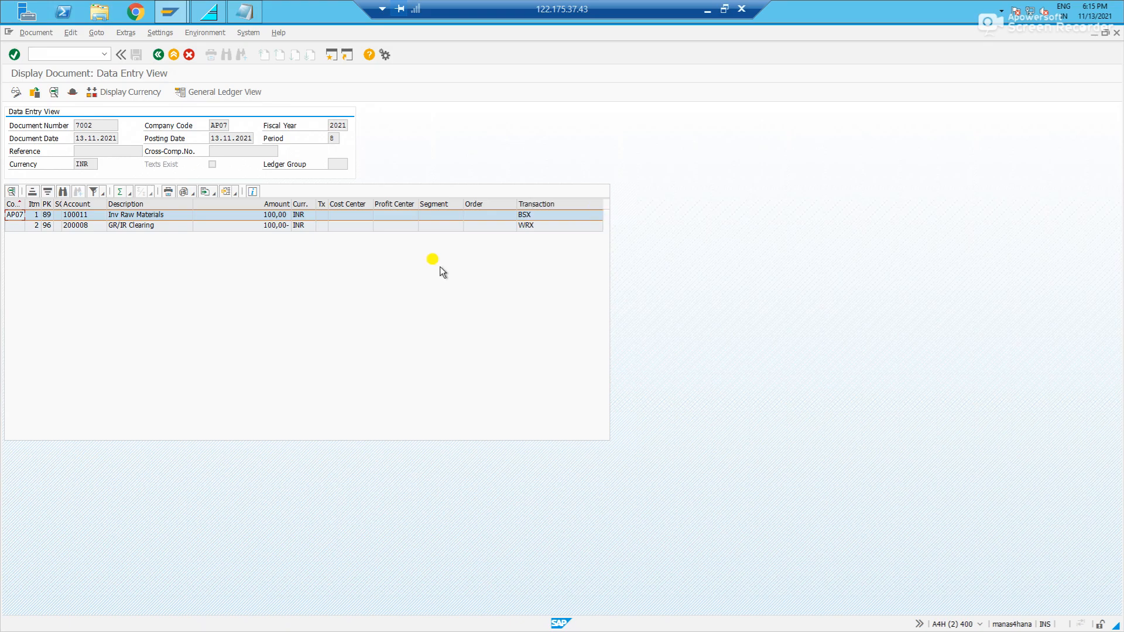
{"action": "left_click", "coordinate": [147, 215]}
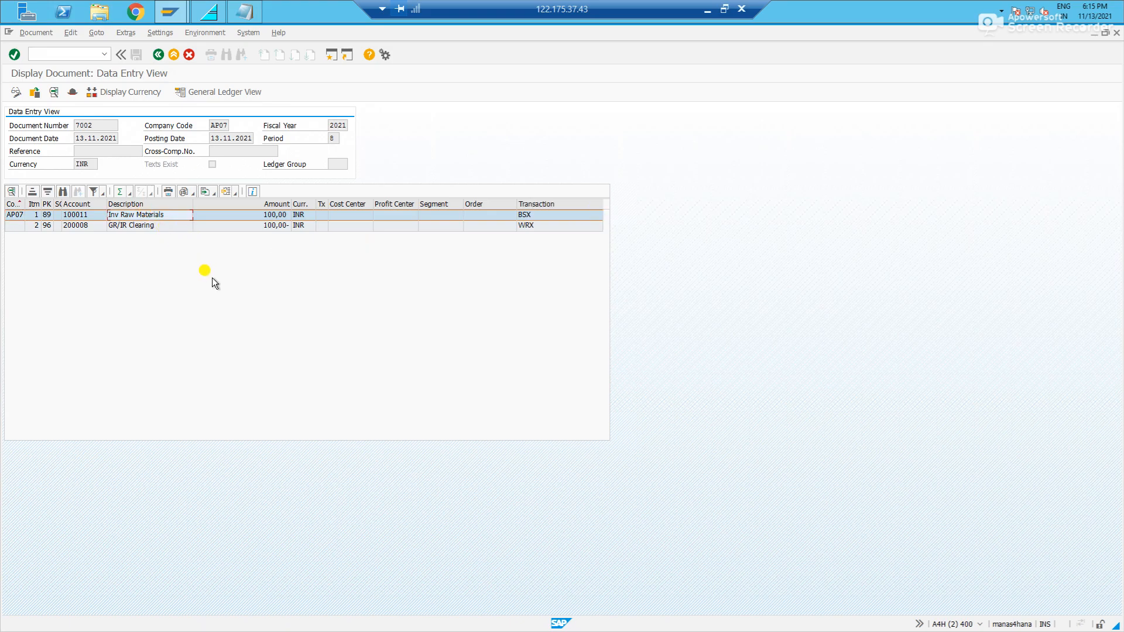
{"action": "left_click", "coordinate": [149, 231]}
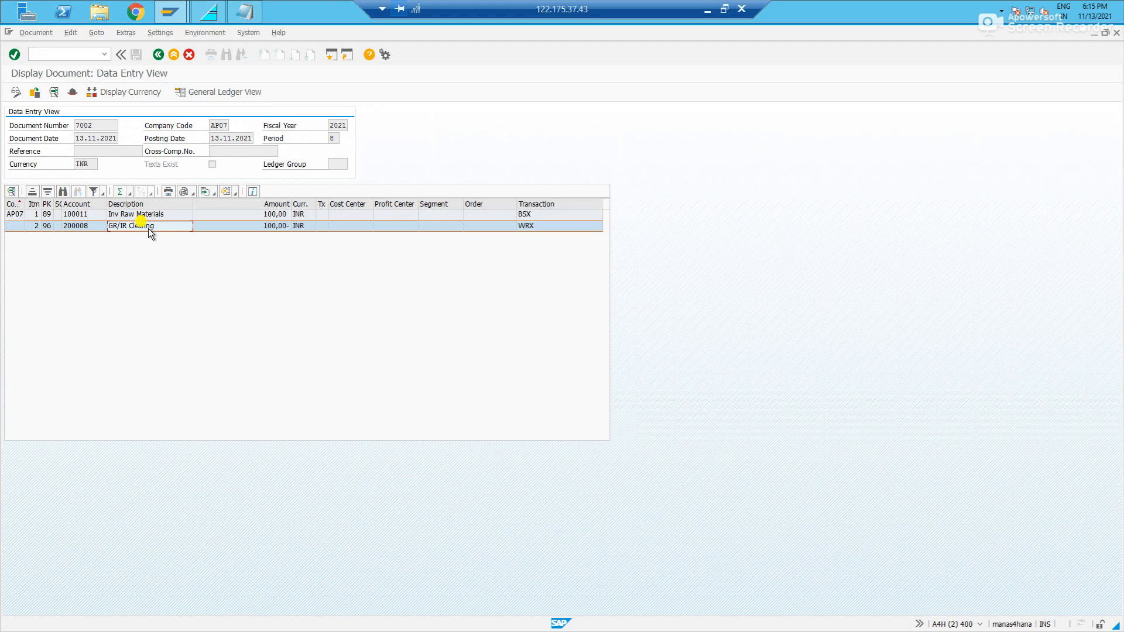
{"action": "left_click", "coordinate": [534, 215]}
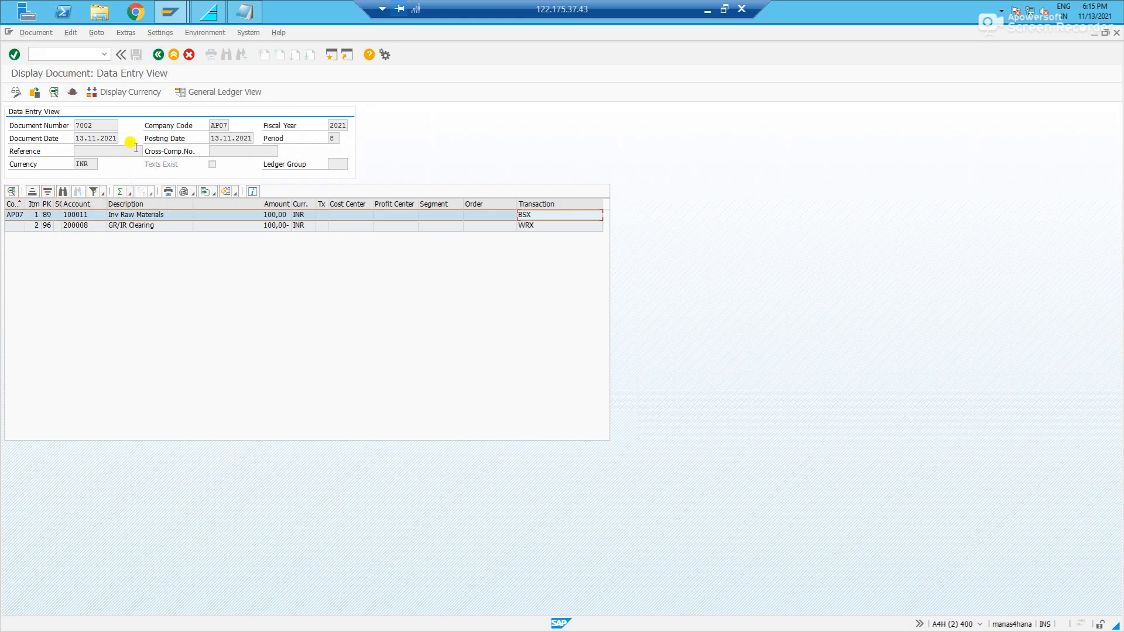
Step: Start an incoming invoice with transaction /nmiro, and enter invoice date 13.11.2021 and reference Invoice
{"action": "left_click", "coordinate": [88, 55]}
{"action": "type", "text": "/nmiro"}
{"action": "key", "text": "Return"}
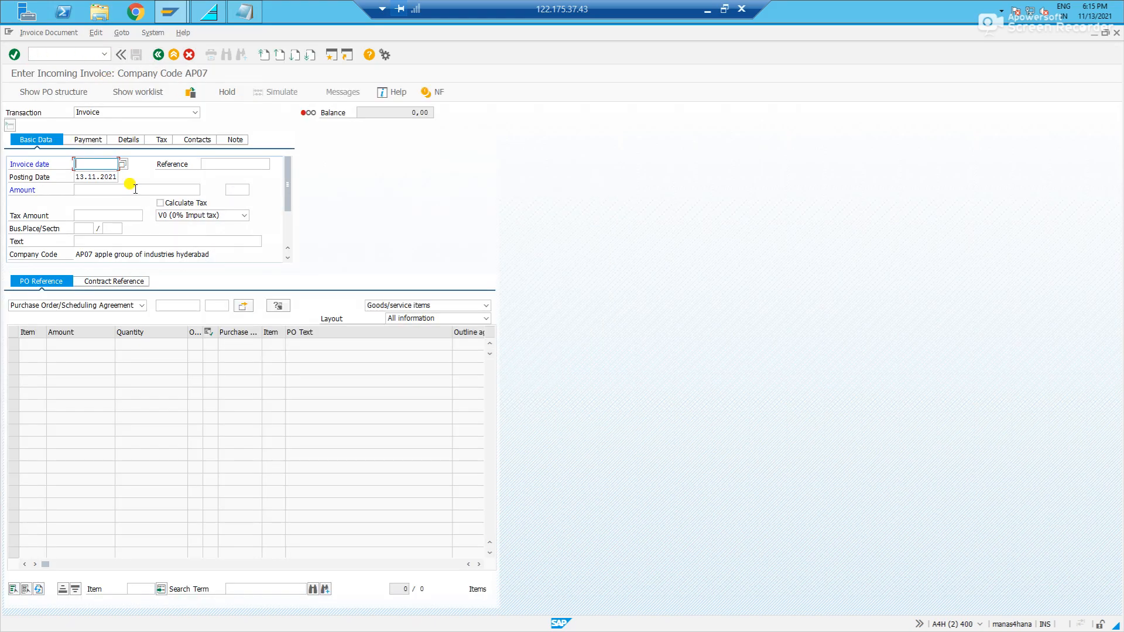
{"action": "type", "text": "13112021"}
{"action": "key", "text": "Tab"}
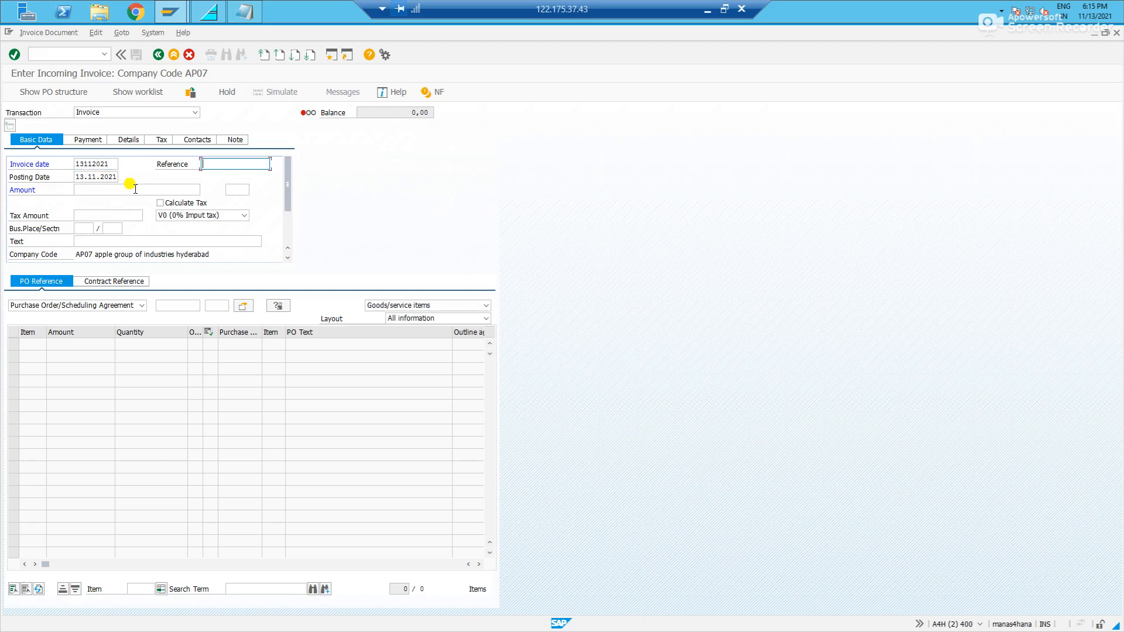
{"action": "type", "text": "In"}
{"action": "key", "text": "Down"}
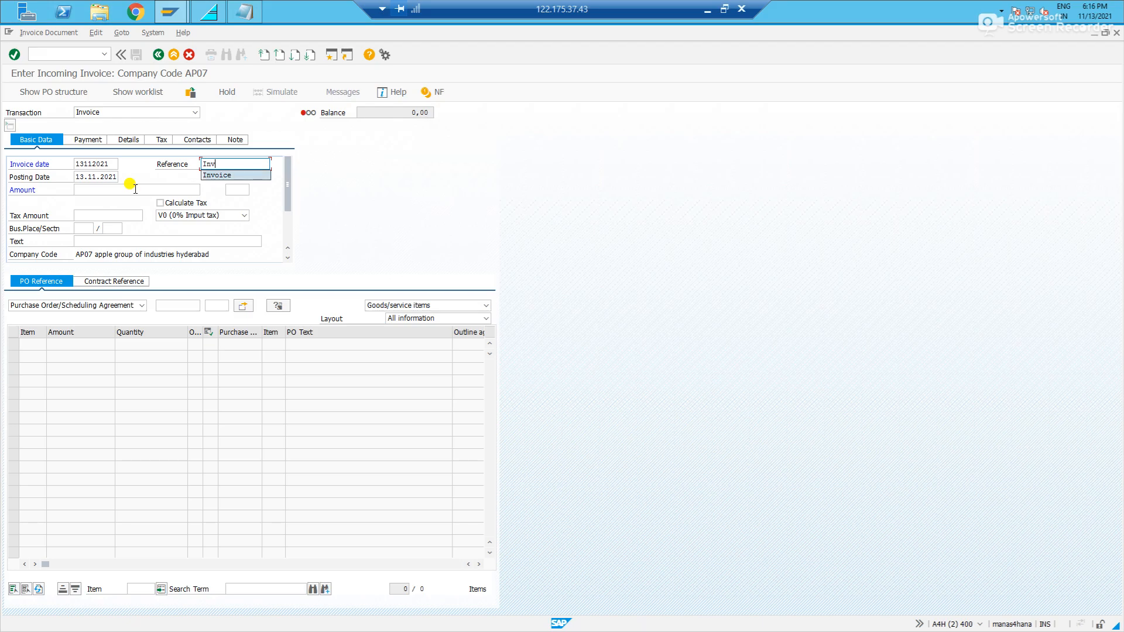
{"action": "key", "text": "Tab"}
Step: Reference the purchase order's number in the invoice as Purchase Order/Scheduling Agreement and load its items
{"action": "left_click", "coordinate": [180, 309]}
{"action": "type", "text": "4"}
{"action": "key", "text": "Down"}
{"action": "key", "text": "Return"}
{"action": "key", "text": "BackSpace"}
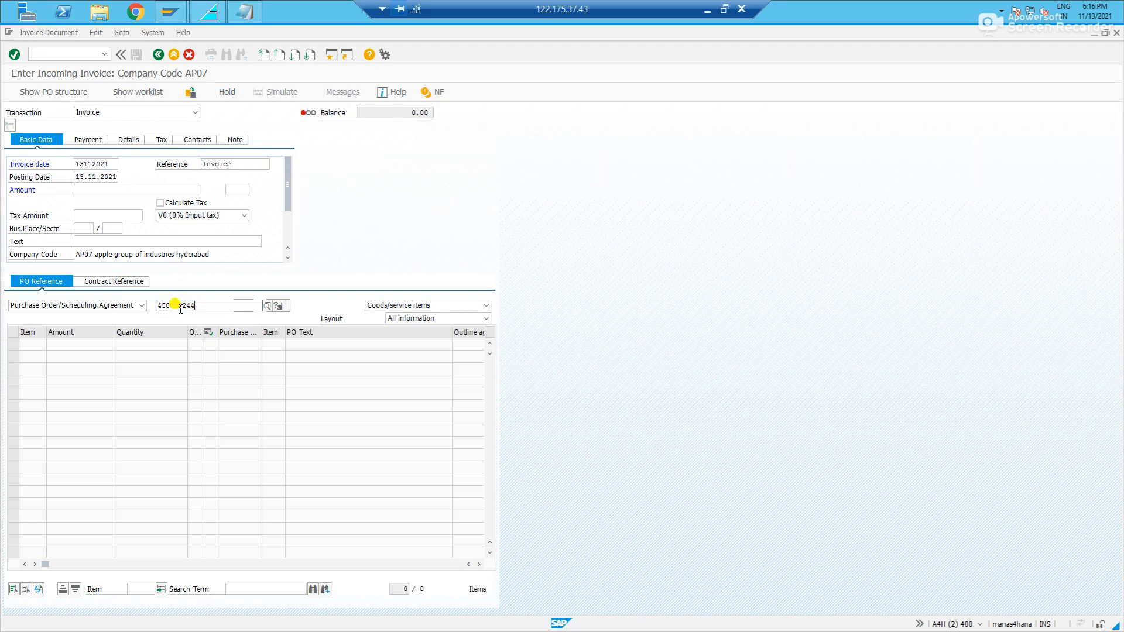
{"action": "type", "text": "5"}
{"action": "key", "text": "Return"}
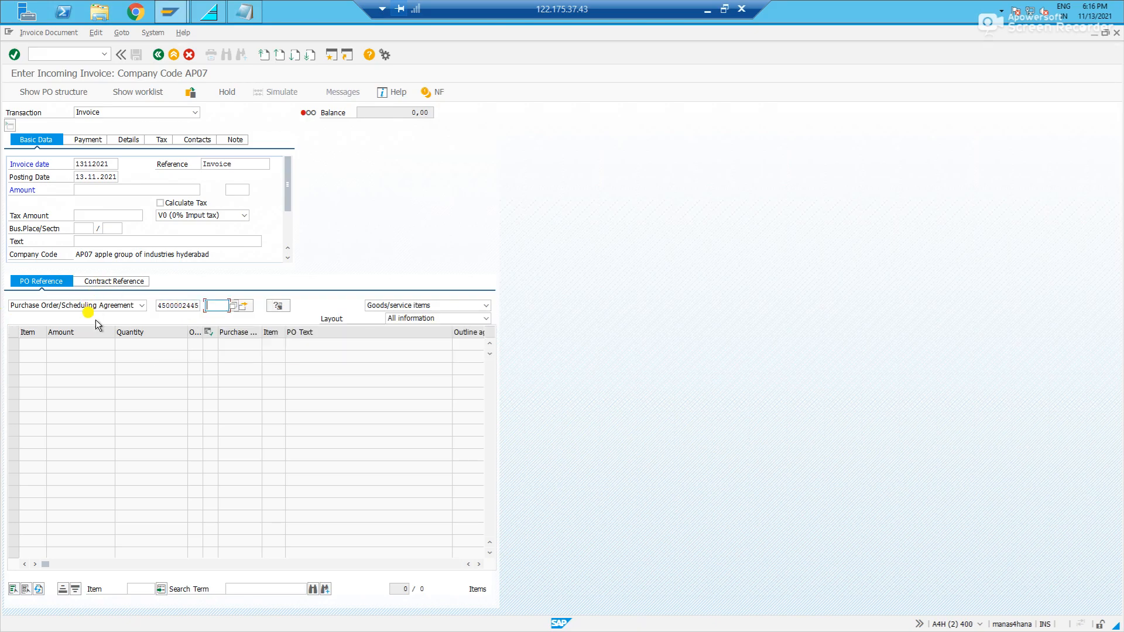
{"action": "left_click", "coordinate": [71, 303]}
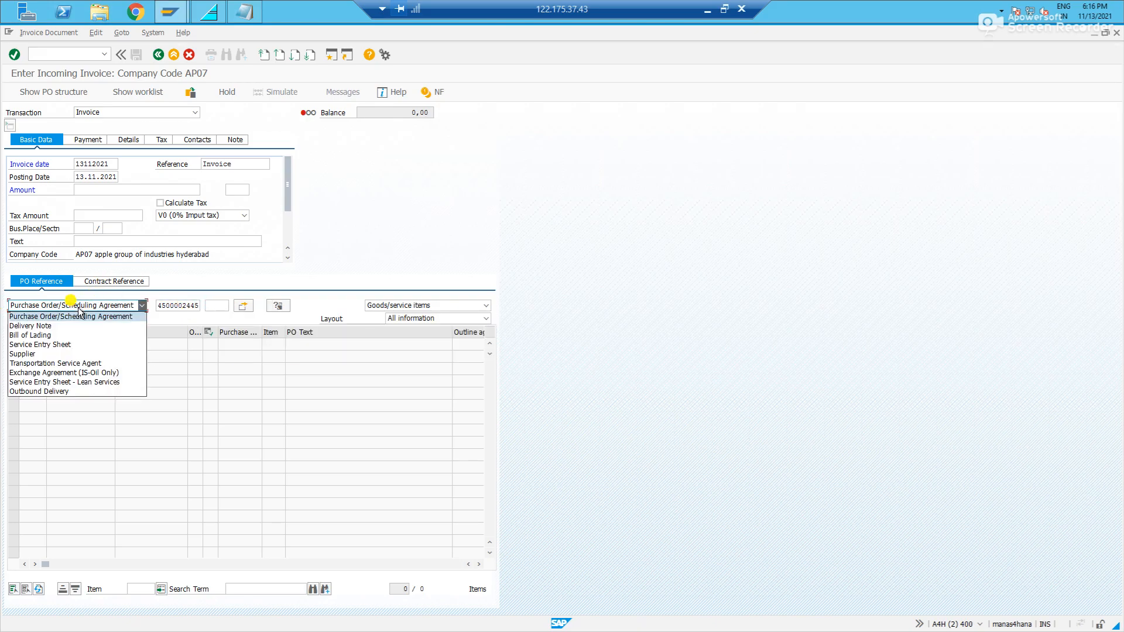
{"action": "left_click", "coordinate": [48, 316]}
{"action": "left_click", "coordinate": [215, 305]}
{"action": "key", "text": "Return"}
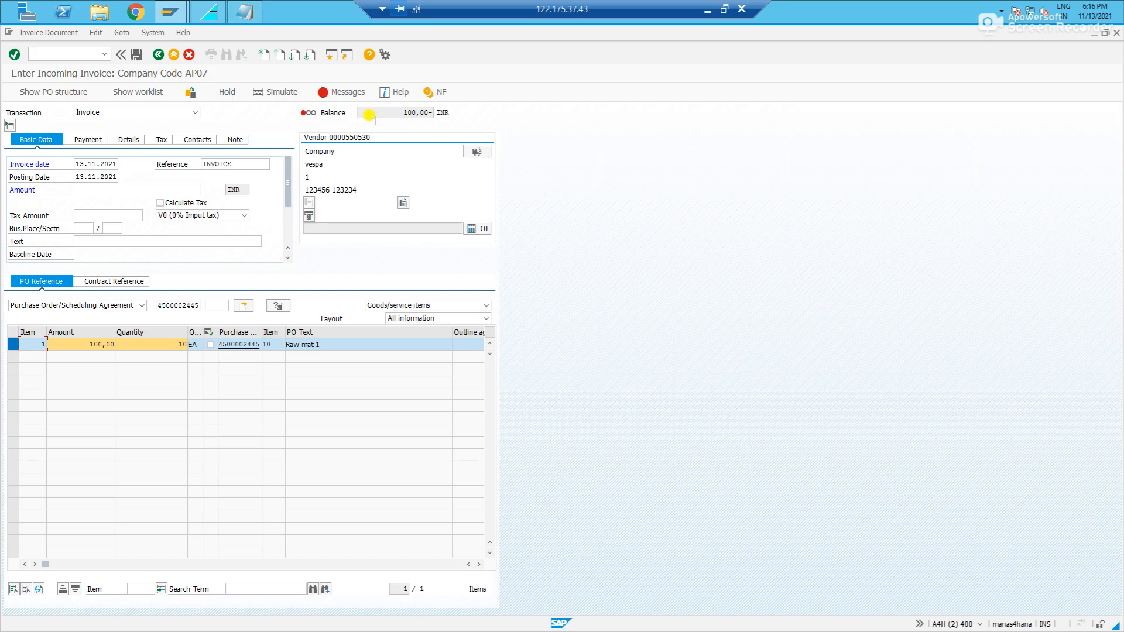
Step: Set the invoice amount to 100 and the payment baseline date to 13.11.2021
{"action": "left_click", "coordinate": [130, 191]}
{"action": "type", "text": "100"}
{"action": "key", "text": "Return"}
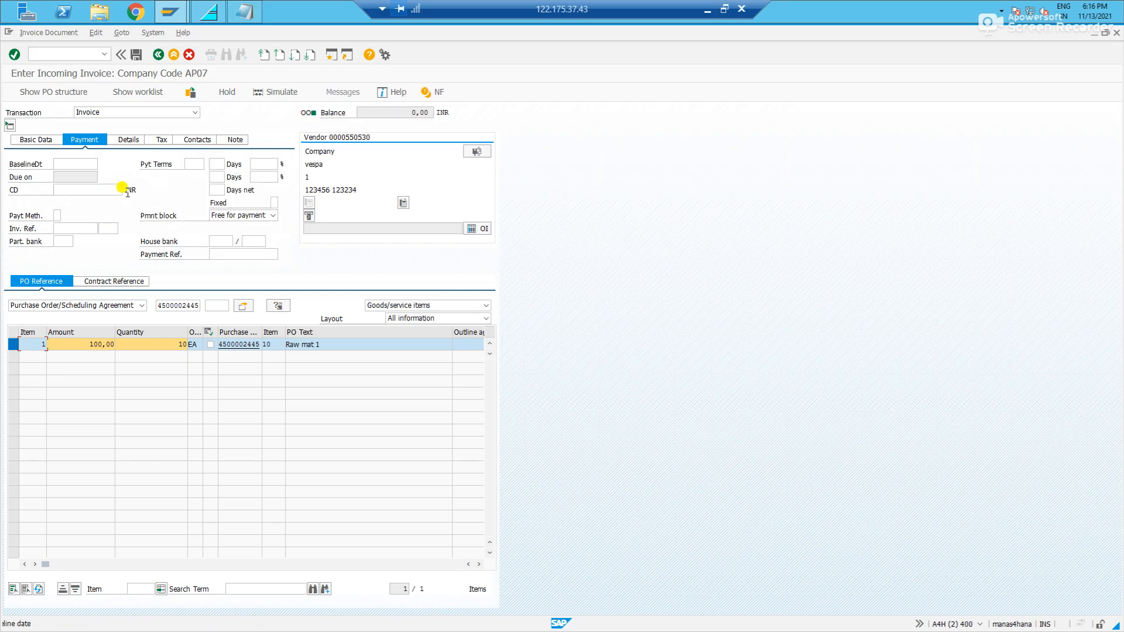
{"action": "left_click", "coordinate": [87, 166]}
{"action": "type", "text": "1311"}
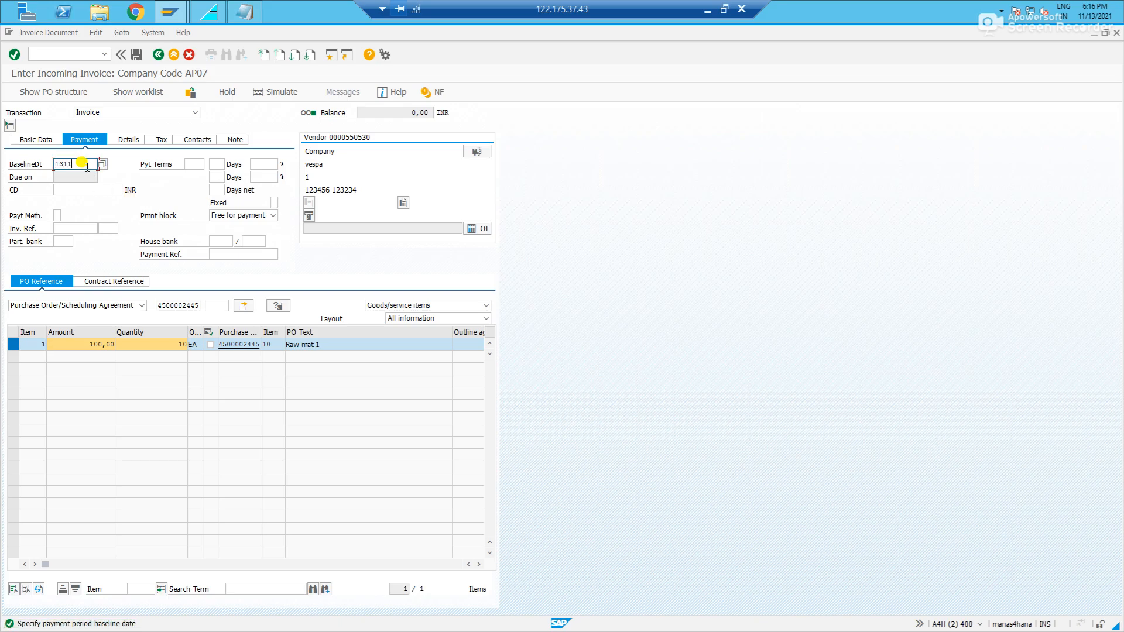
{"action": "type", "text": "3.11.2021"}
{"action": "key", "text": "Return"}
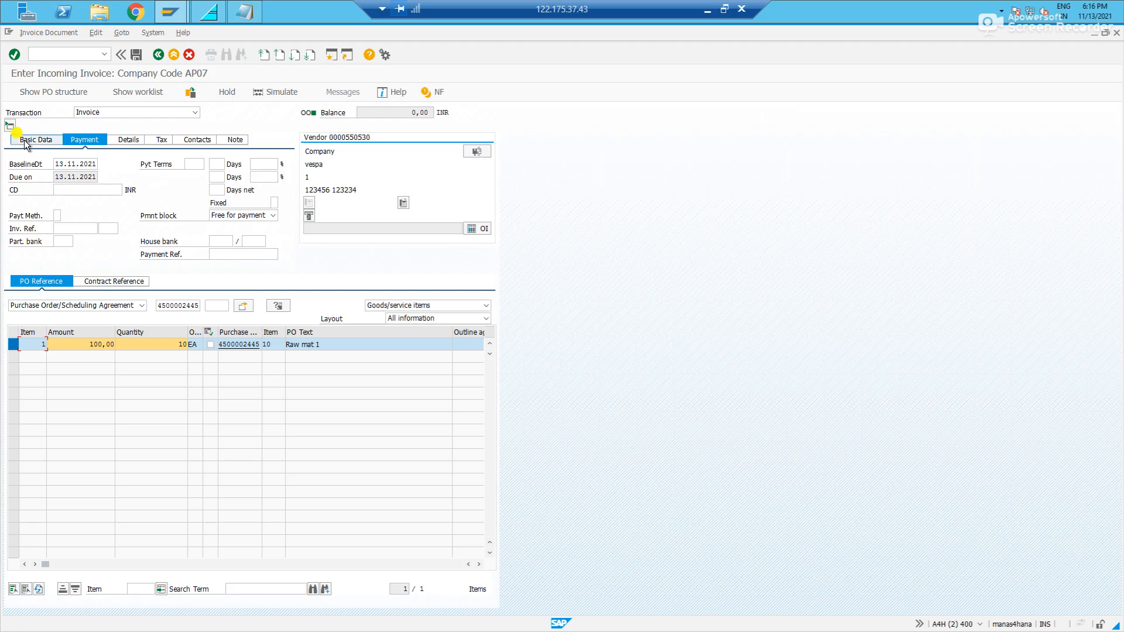
Step: Enter "INvoice posting" as the text in the invoice's basic data, and simulate and post the invoice
{"action": "left_click", "coordinate": [23, 141]}
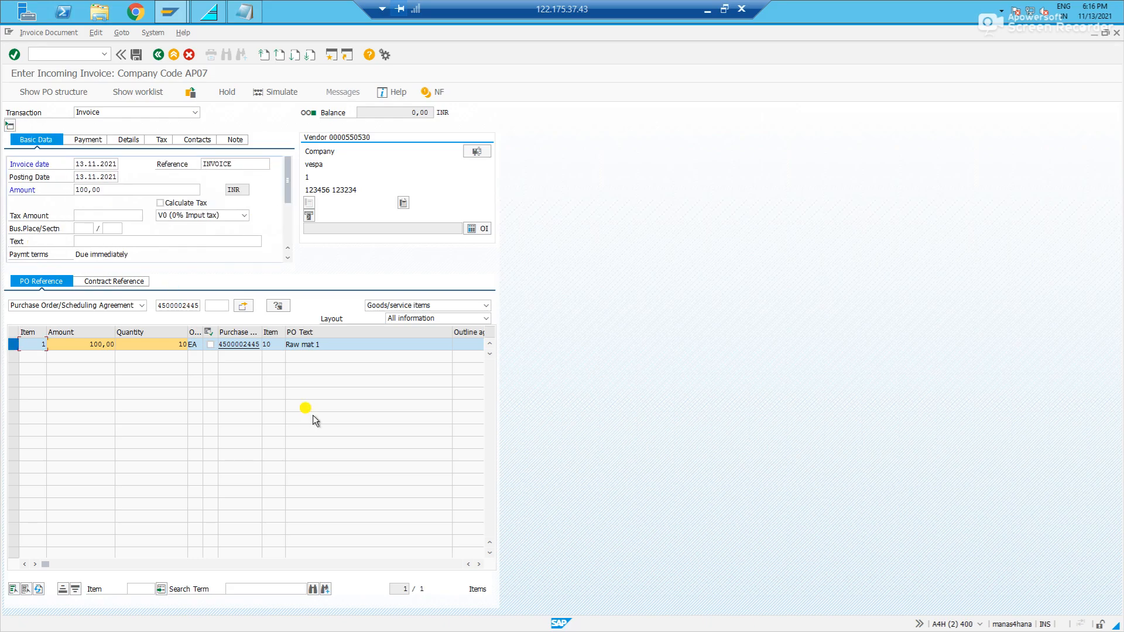
{"action": "left_click", "coordinate": [305, 115]}
{"action": "left_click", "coordinate": [176, 241]}
{"action": "type", "text": "INvoice posting"}
{"action": "left_click", "coordinate": [268, 93]}
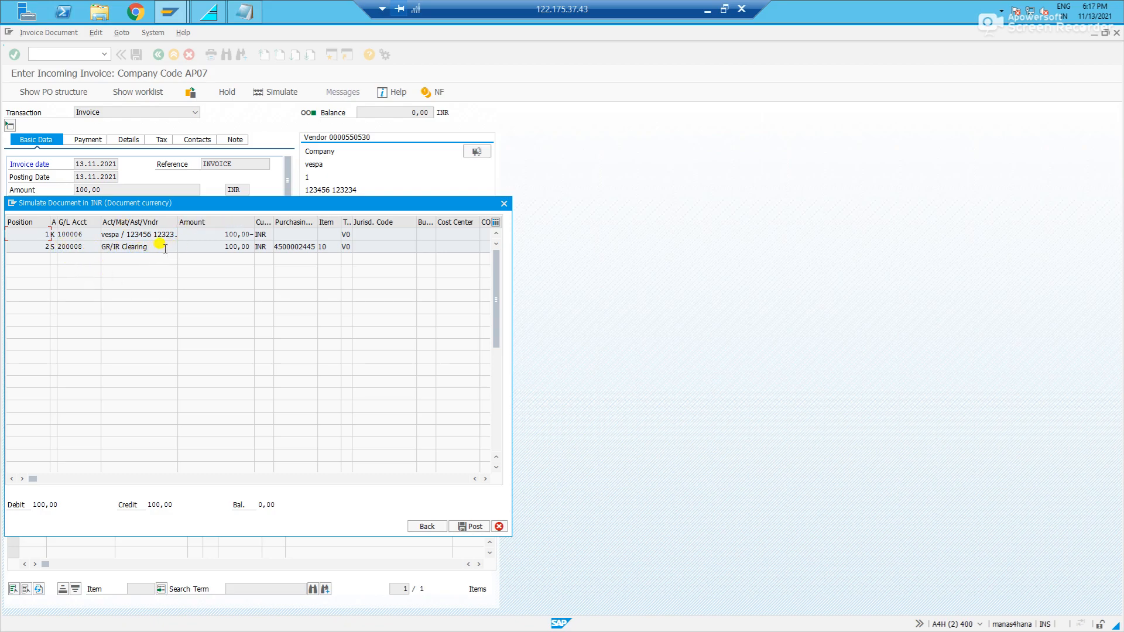
{"action": "left_click", "coordinate": [470, 526]}
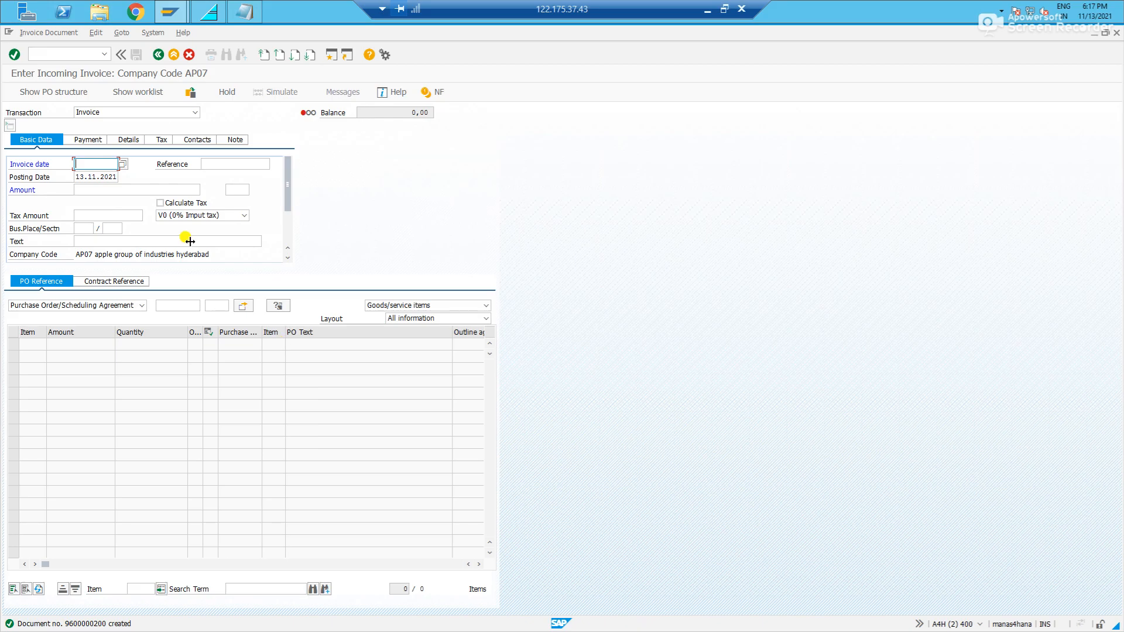
Step: Reopen the purchase order with transaction /nme23n and display the follow-on accounting document of the invoice in its history
{"action": "left_click", "coordinate": [58, 52]}
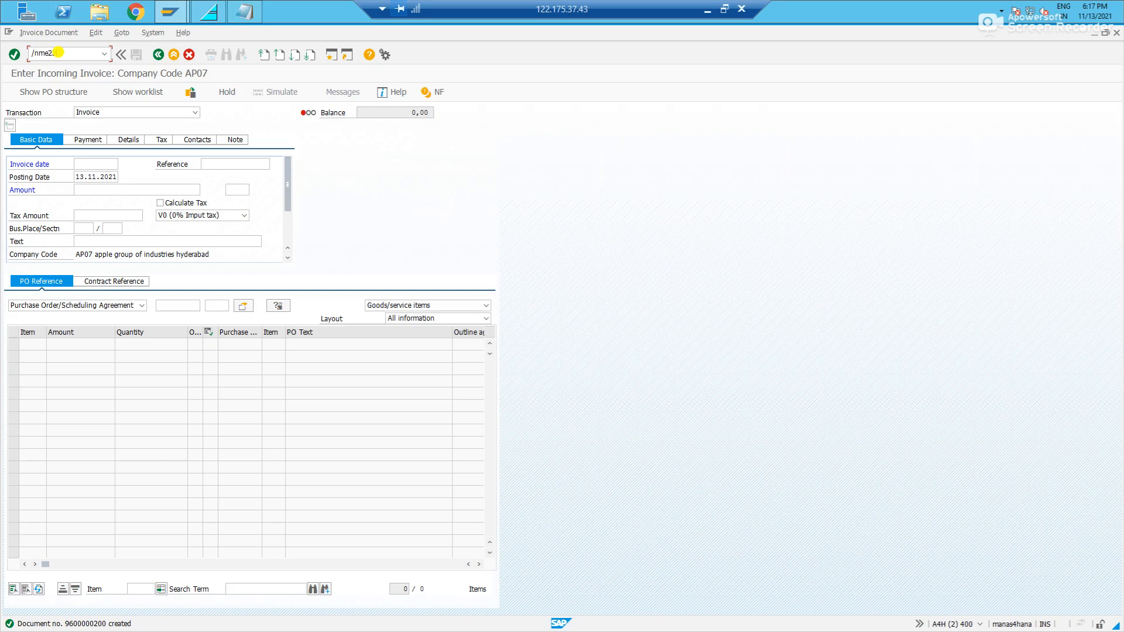
{"action": "key", "text": "Return"}
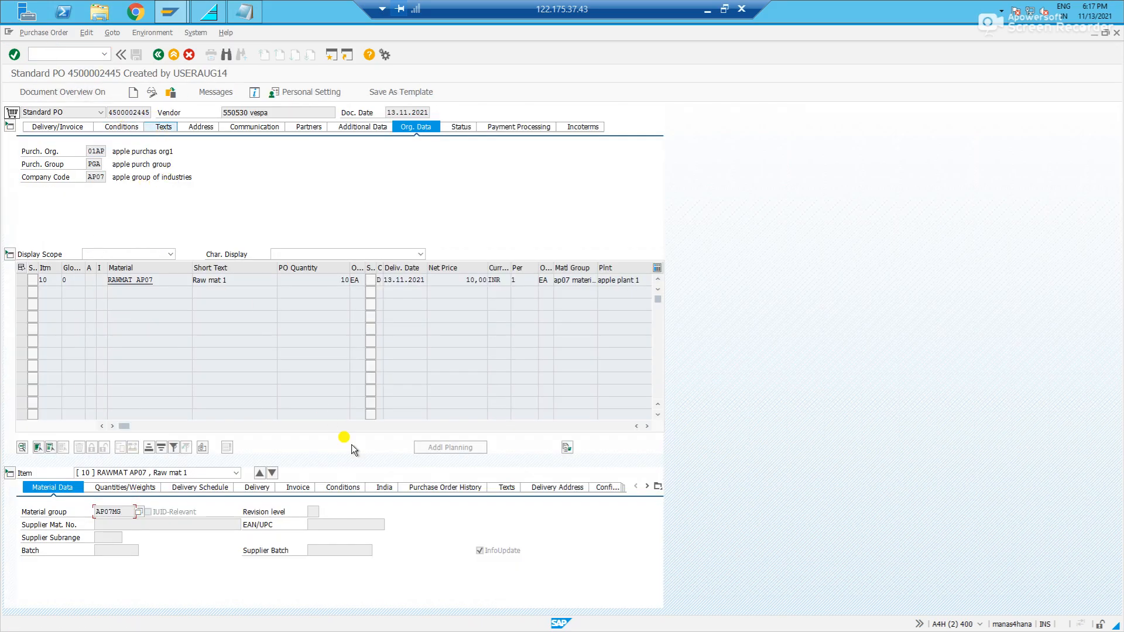
{"action": "left_click", "coordinate": [426, 488]}
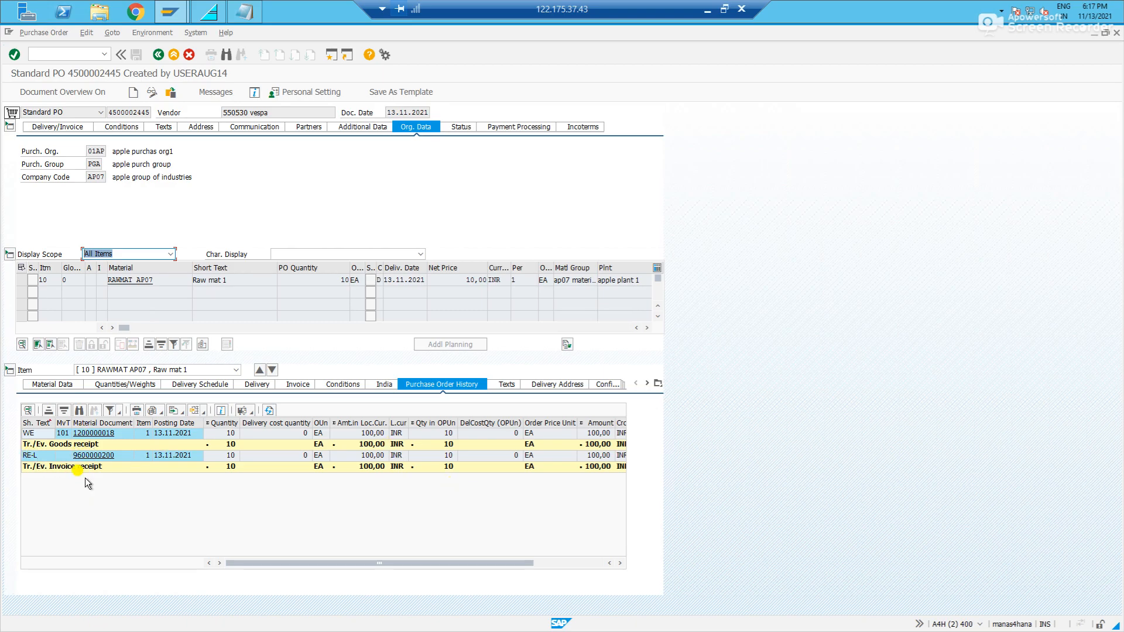
{"action": "left_click", "coordinate": [97, 455]}
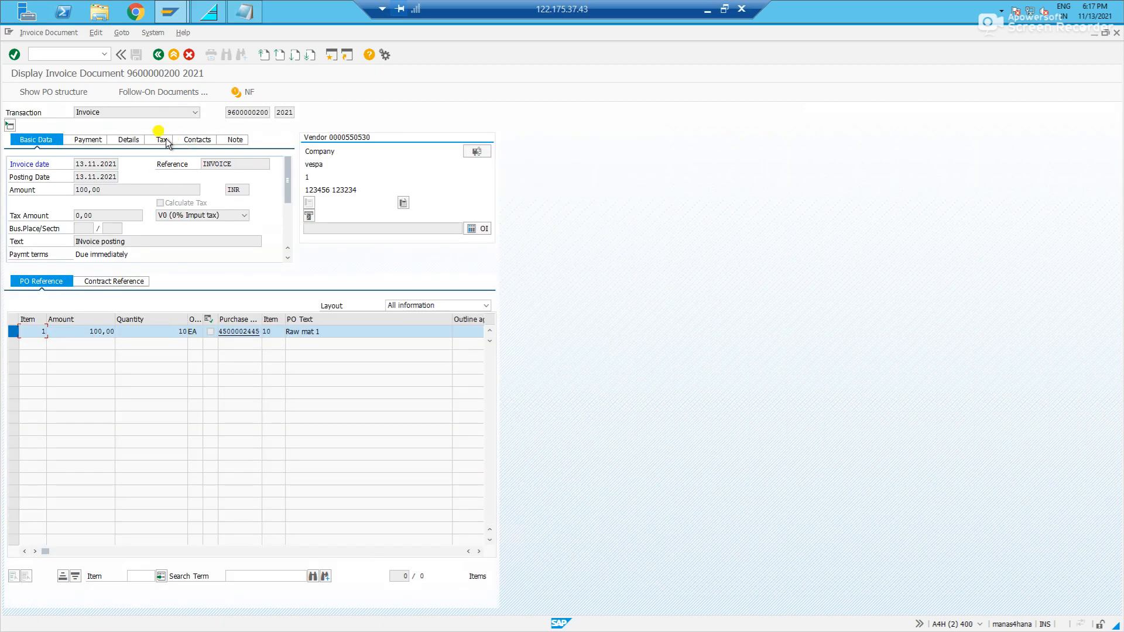
{"action": "left_click", "coordinate": [140, 93]}
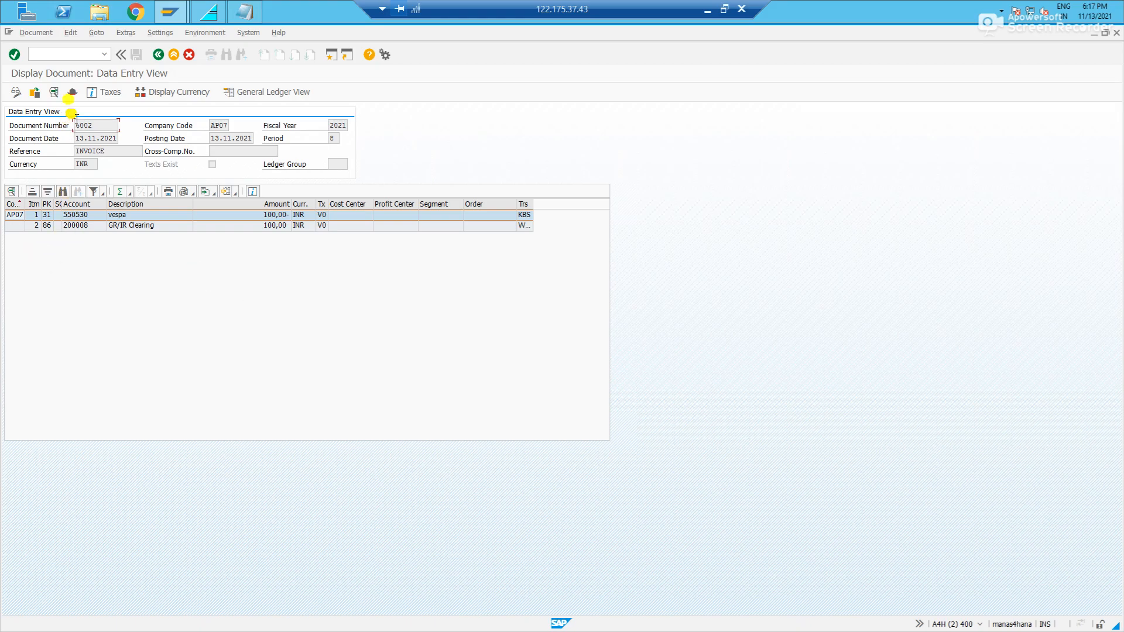
Step: Examine the invoice accounting document's header and its lines with the Transaction column widened, and minimize the remote session
{"action": "left_click", "coordinate": [73, 93]}
{"action": "left_click", "coordinate": [126, 182]}
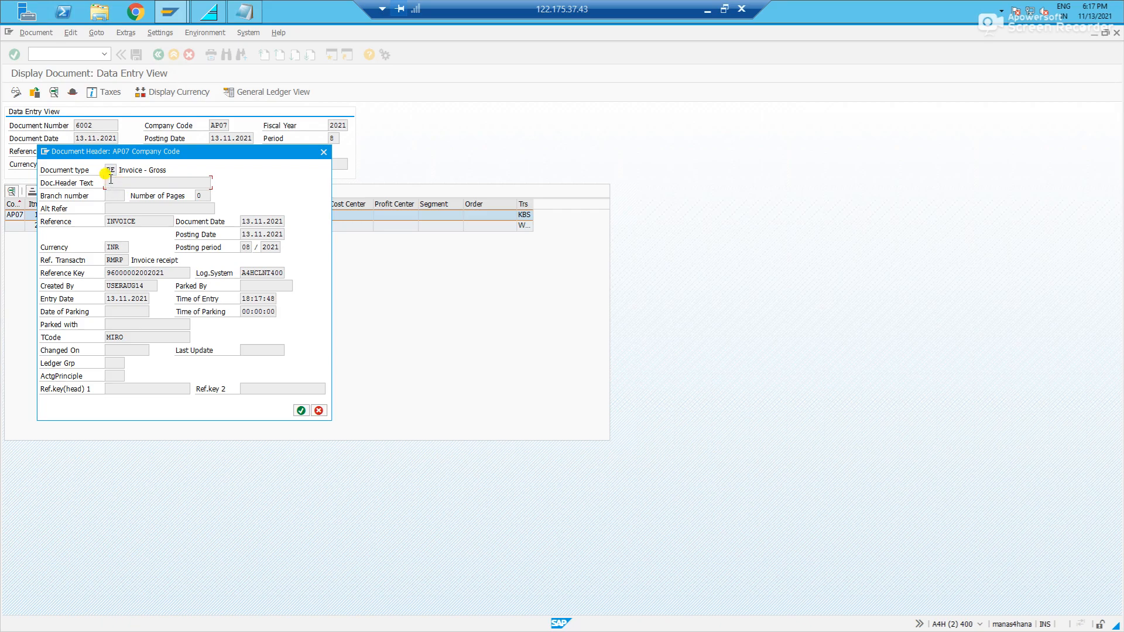
{"action": "left_click", "coordinate": [325, 153]}
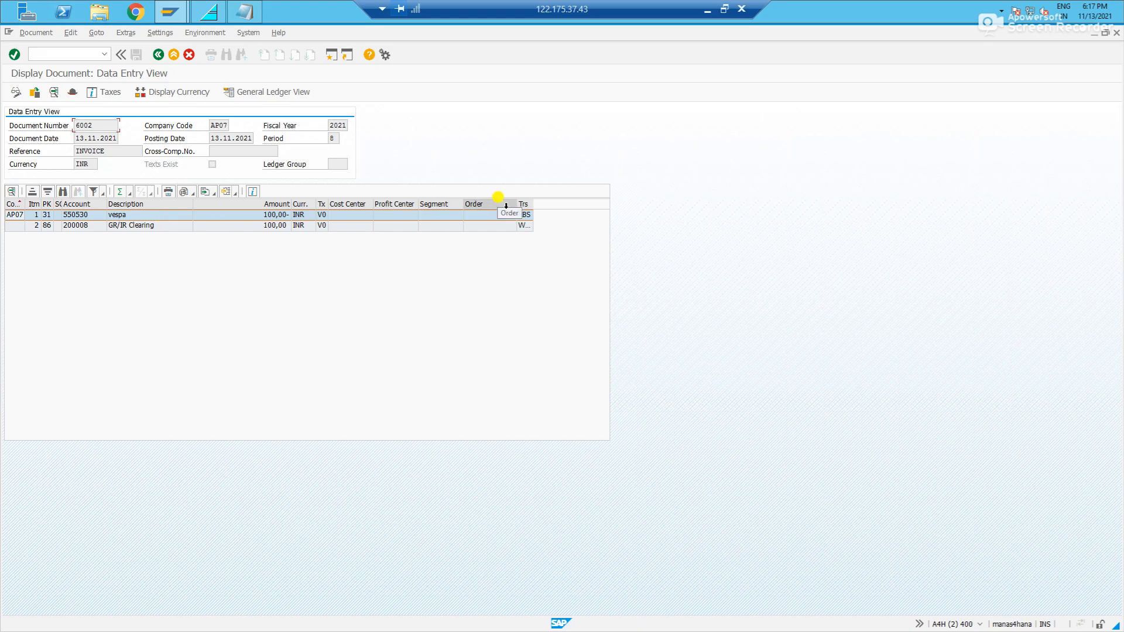
{"action": "left_click_drag", "start_coordinate": [534, 202], "coordinate": [582, 203]}
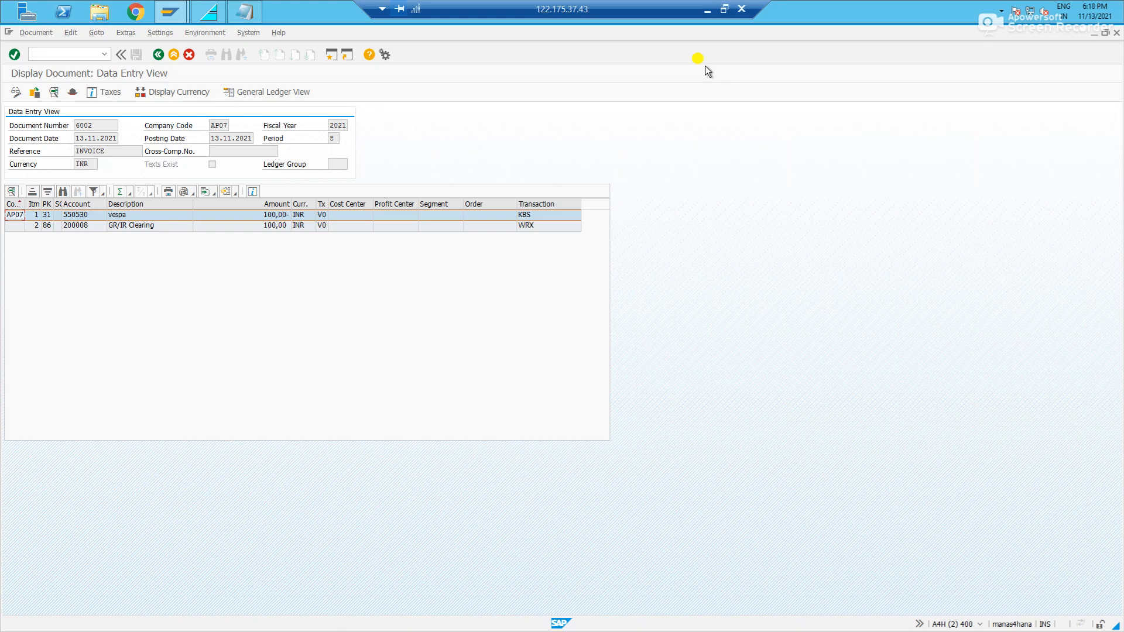
{"action": "left_click", "coordinate": [707, 10]}
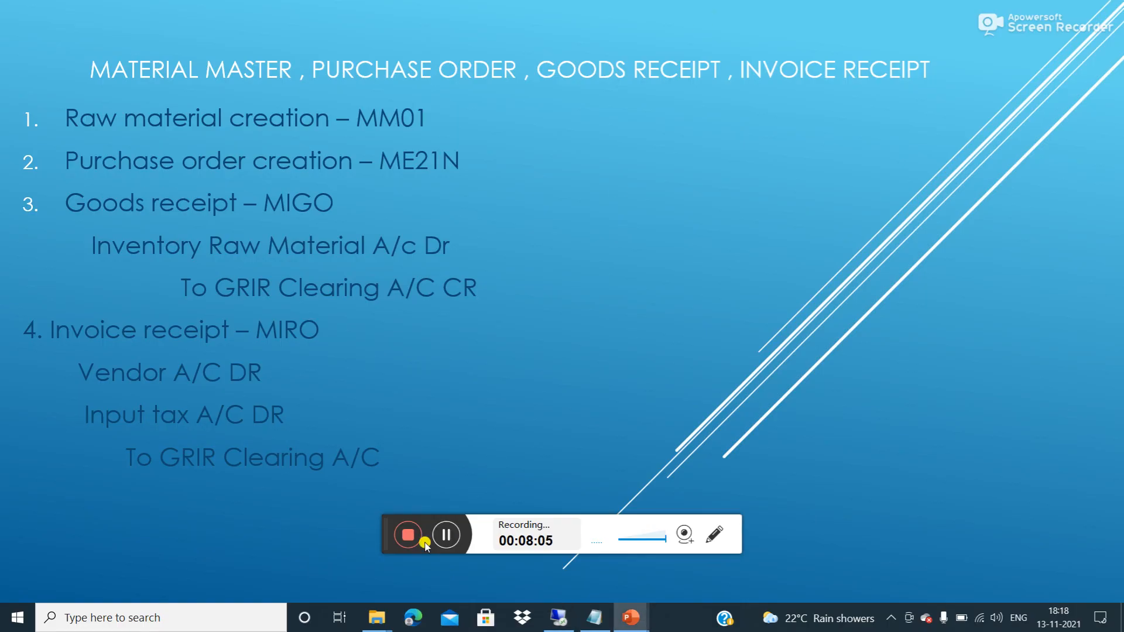